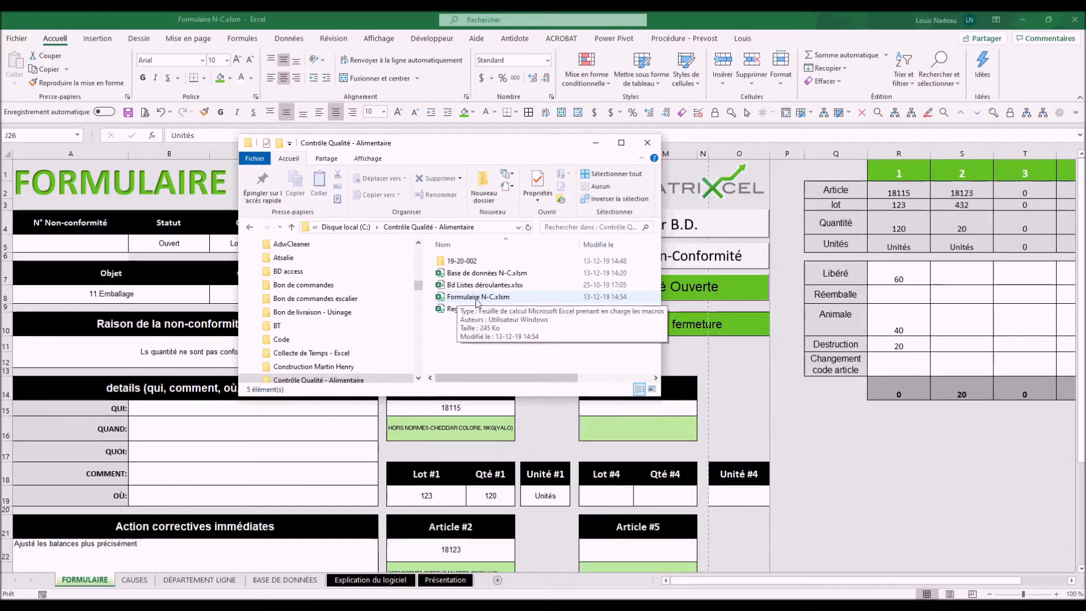
- Select Formulaire N-C.xlsm in the Contrôle Qualité - Alimentaire folder and view the workflow diagram on the Explication du logiciel sheet
{"action": "left_click", "coordinate": [475, 298]}
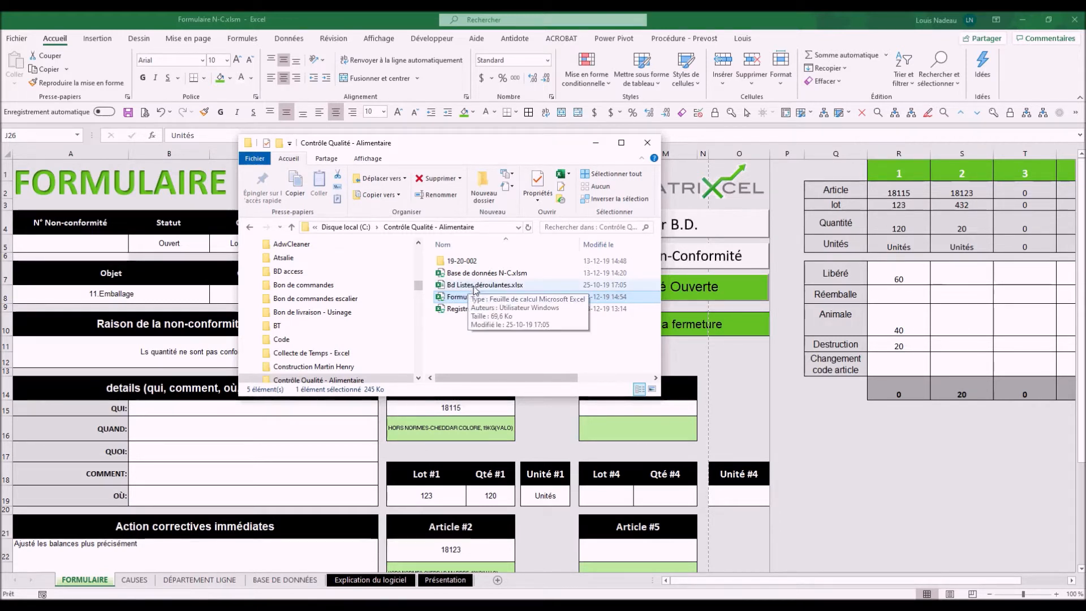
{"action": "left_click_drag", "start_coordinate": [531, 143], "coordinate": [406, 156]}
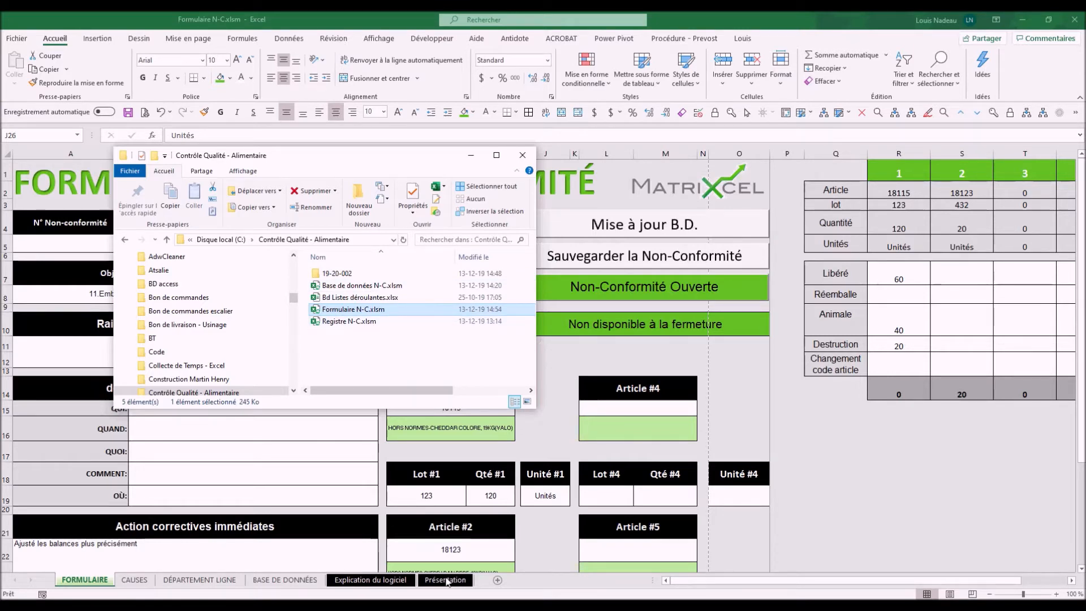
{"action": "left_click", "coordinate": [397, 587]}
{"action": "left_click", "coordinate": [398, 583]}
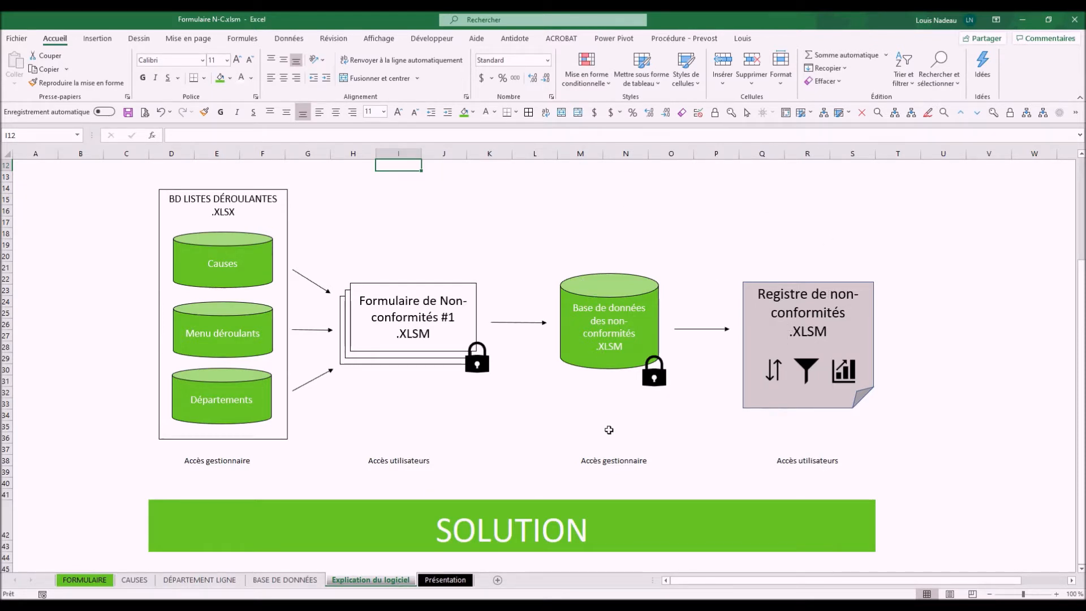
- Fill in the details section of the FORMULAIRE sheet with QUI a, QUAND b, QUOI c, COMMENT d and OÙ e
{"action": "left_click", "coordinate": [94, 585]}
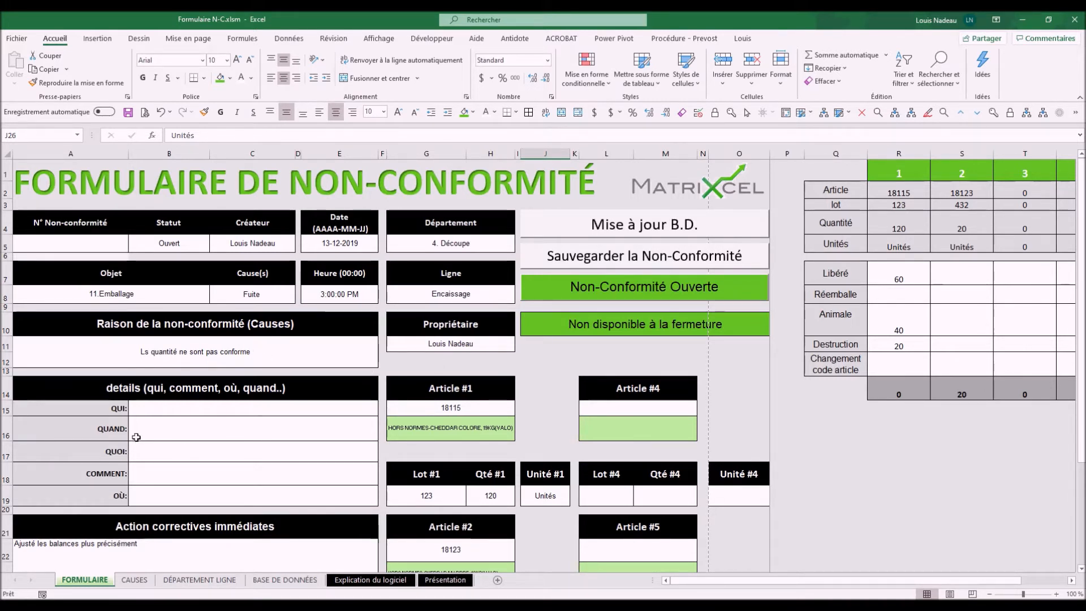
{"action": "left_click", "coordinate": [203, 412]}
{"action": "left_click", "coordinate": [204, 430]}
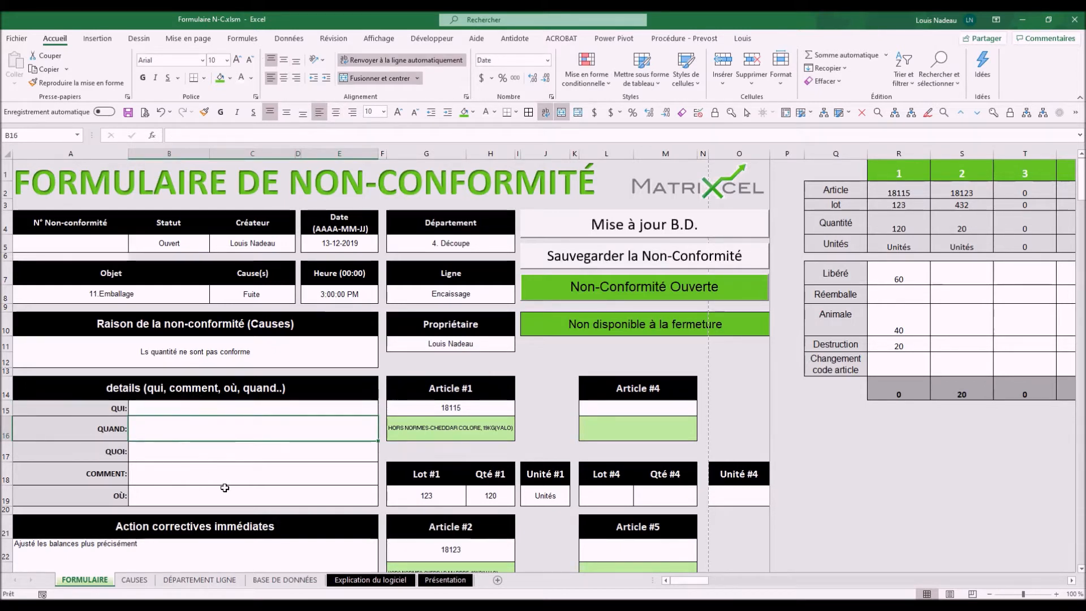
{"action": "scroll", "coordinate": [242, 469], "scroll_direction": "down", "scroll_amount": 3}
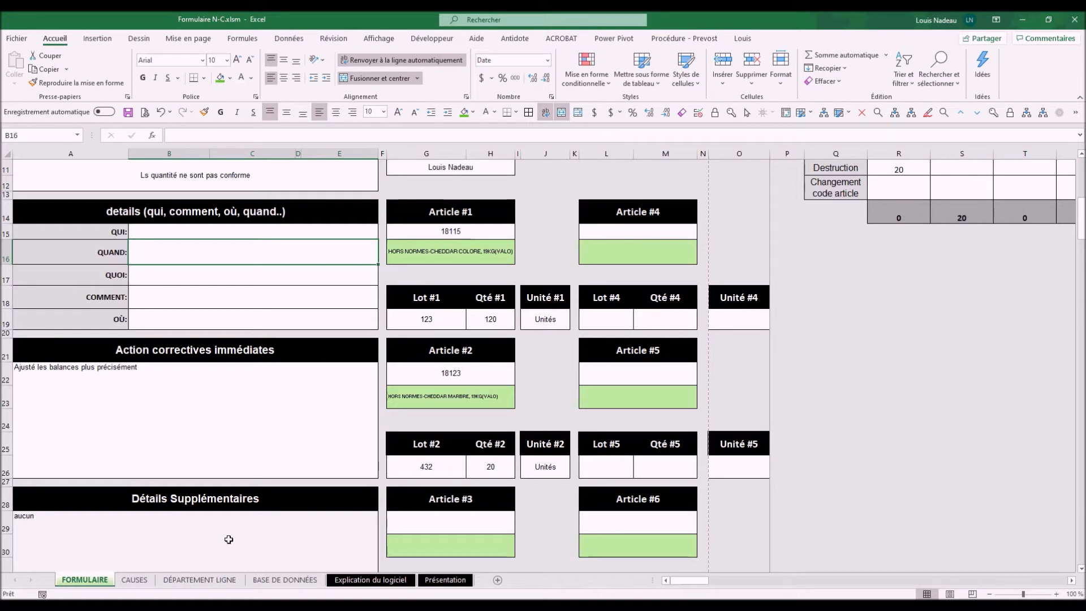
{"action": "left_click", "coordinate": [180, 233]}
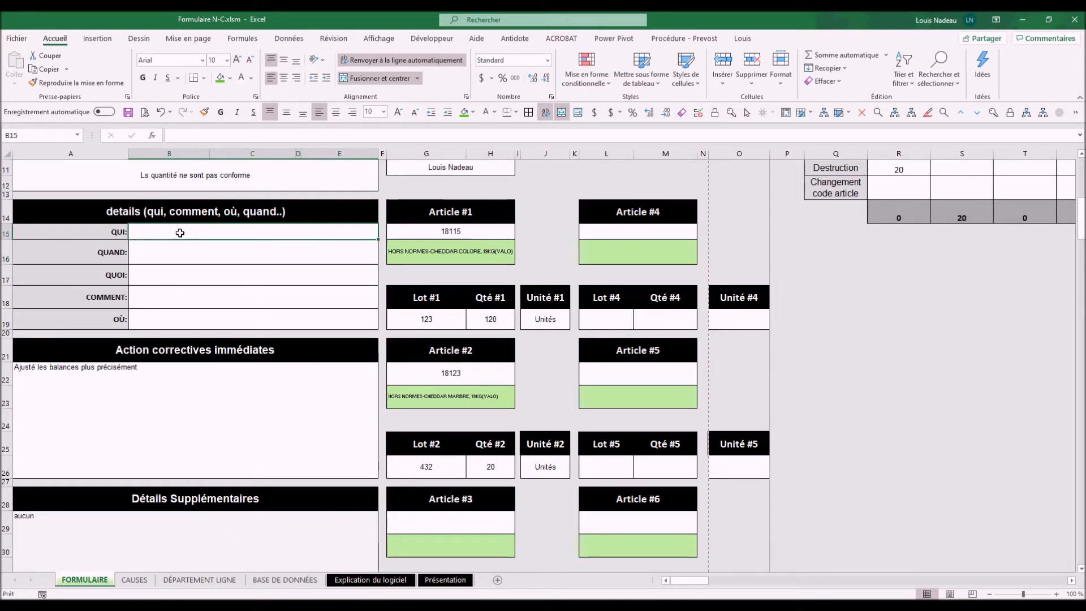
{"action": "type", "text": "a"}
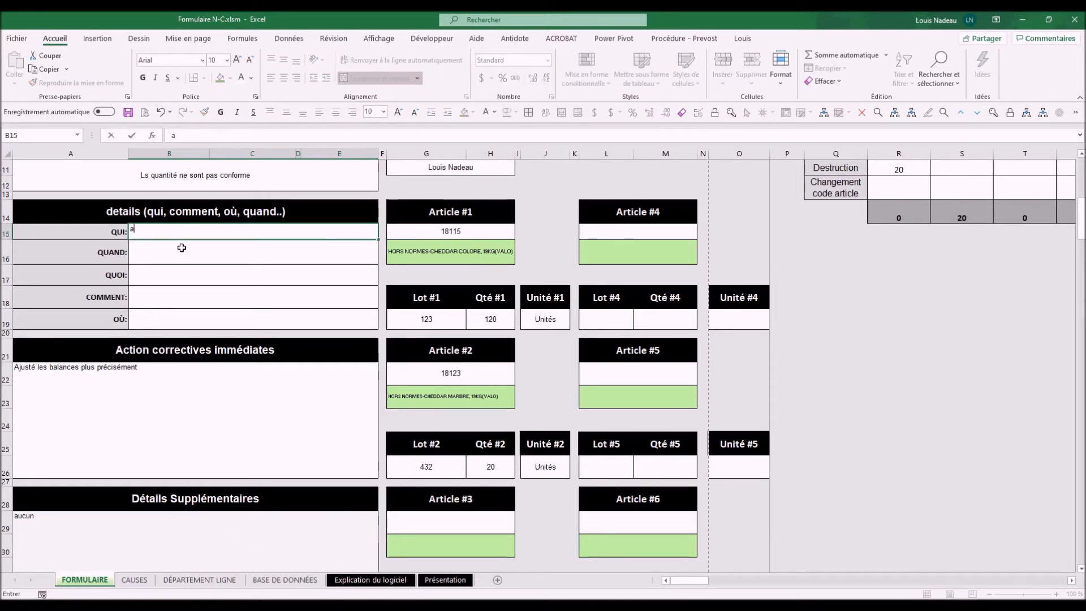
{"action": "left_click", "coordinate": [173, 254]}
{"action": "type", "text": "b"}
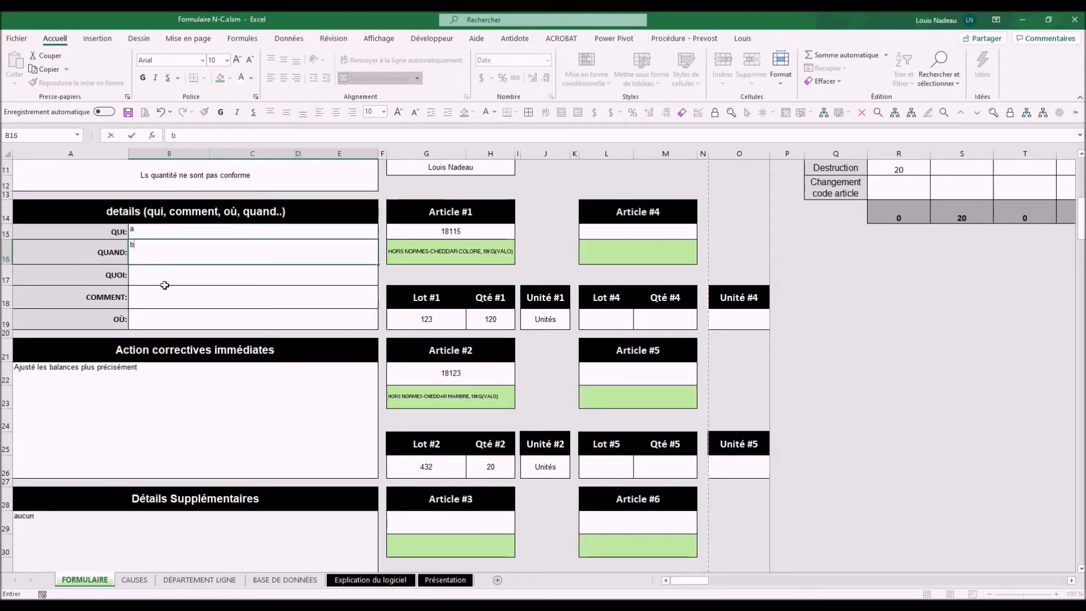
{"action": "left_click", "coordinate": [171, 276]}
{"action": "type", "text": "c"}
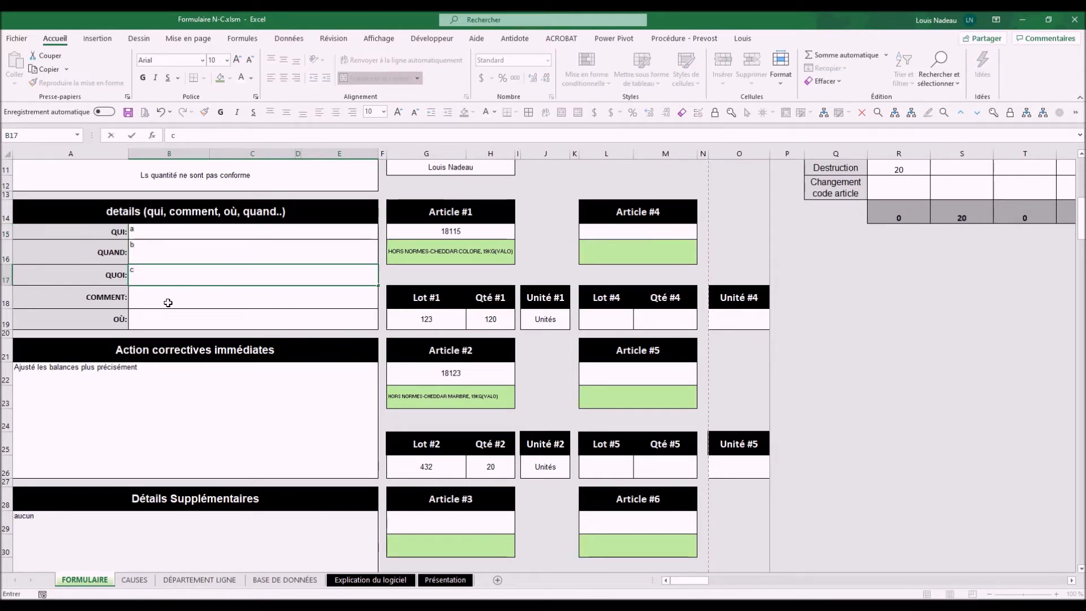
{"action": "left_click", "coordinate": [171, 302]}
{"action": "type", "text": "d"}
{"action": "left_click", "coordinate": [168, 315]}
{"action": "type", "text": "e"}
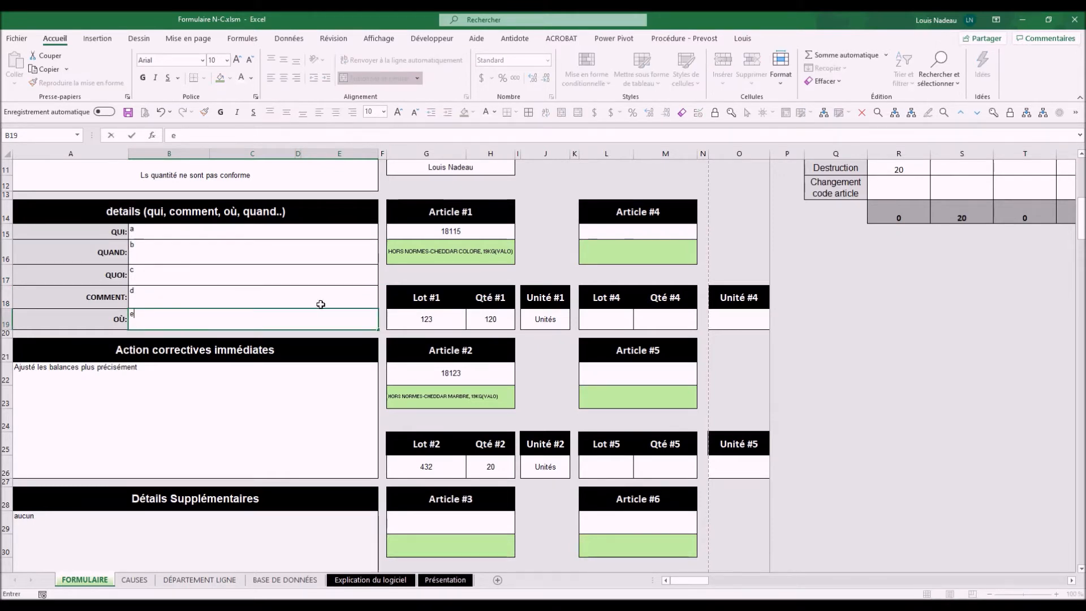
- For article 2 in the quantity disposition table, set Libéré to 2 and Réemballe to 10
{"action": "scroll", "coordinate": [681, 249], "scroll_direction": "up", "scroll_amount": 4}
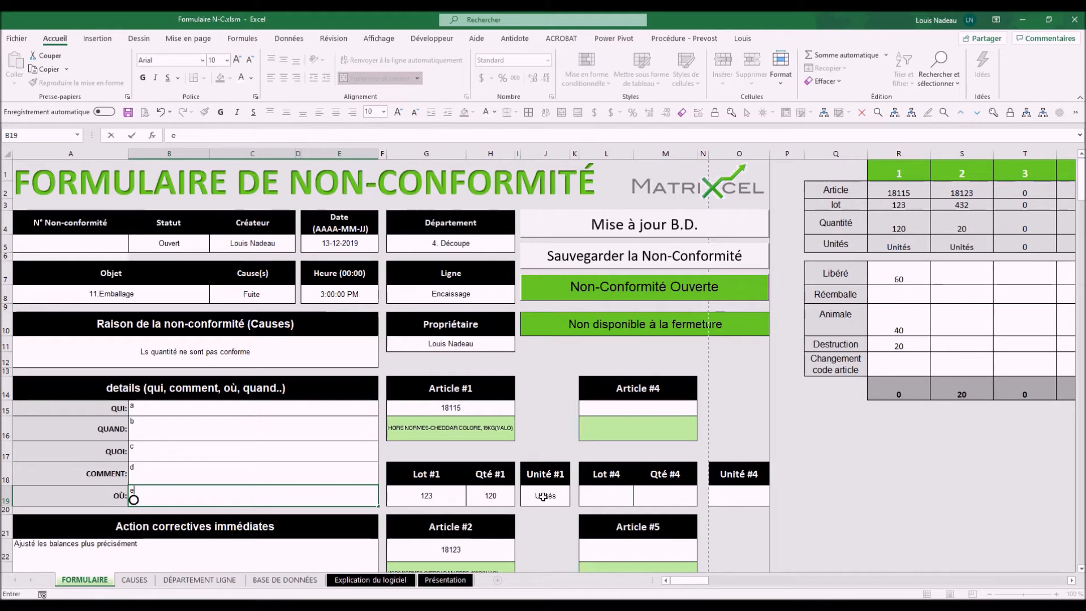
{"action": "scroll", "coordinate": [529, 497], "scroll_direction": "down", "scroll_amount": 3}
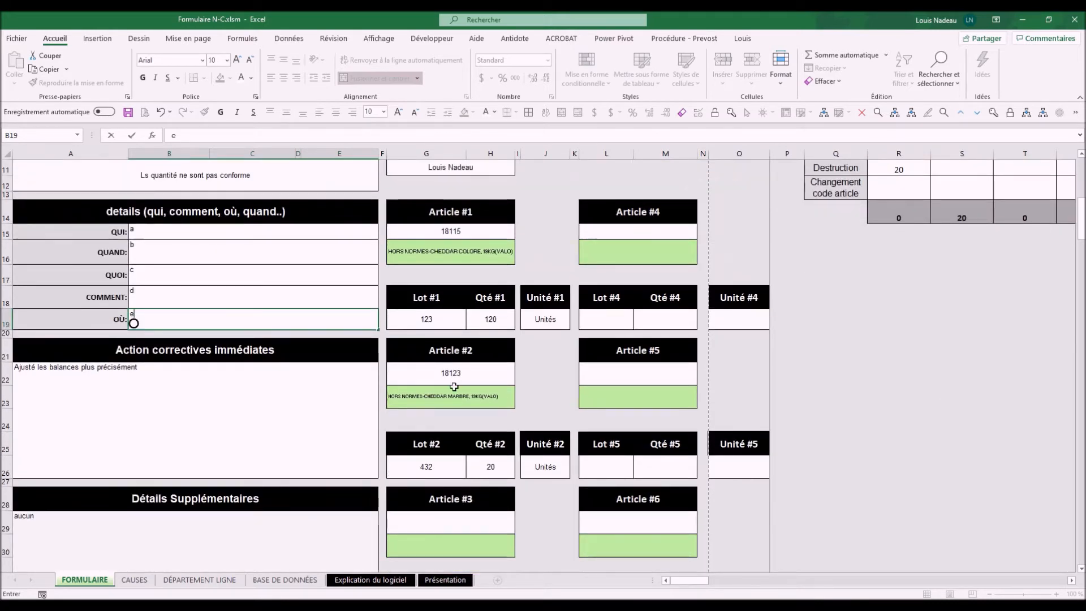
{"action": "scroll", "coordinate": [846, 365], "scroll_direction": "up", "scroll_amount": 3}
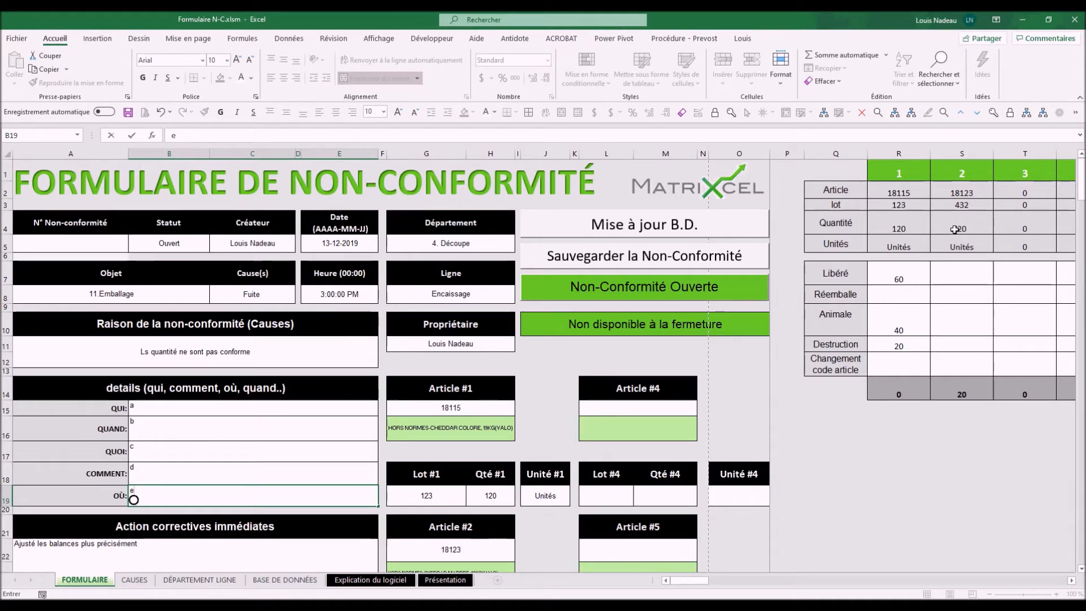
{"action": "left_click", "coordinate": [971, 280]}
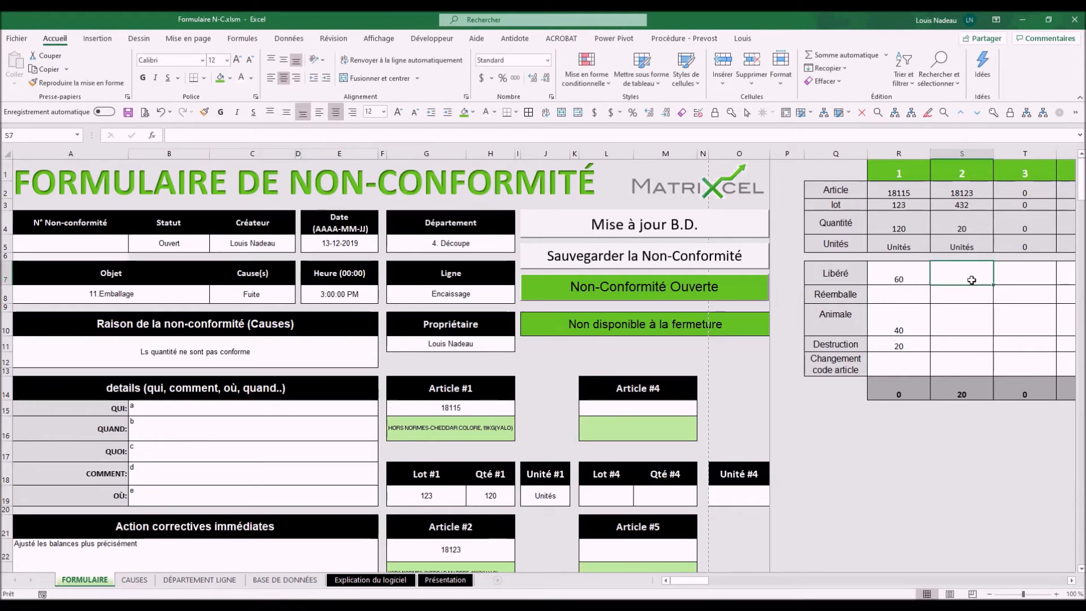
{"action": "type", "text": "1"}
{"action": "key", "text": "BackSpace"}
{"action": "type", "text": "2"}
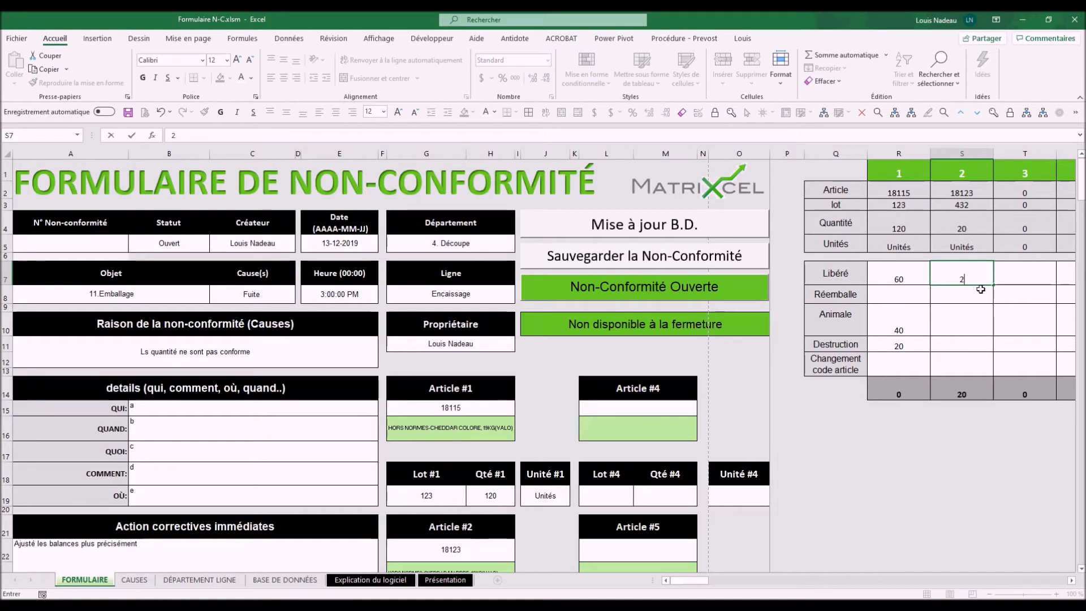
{"action": "left_click", "coordinate": [979, 292]}
{"action": "type", "text": "10"}
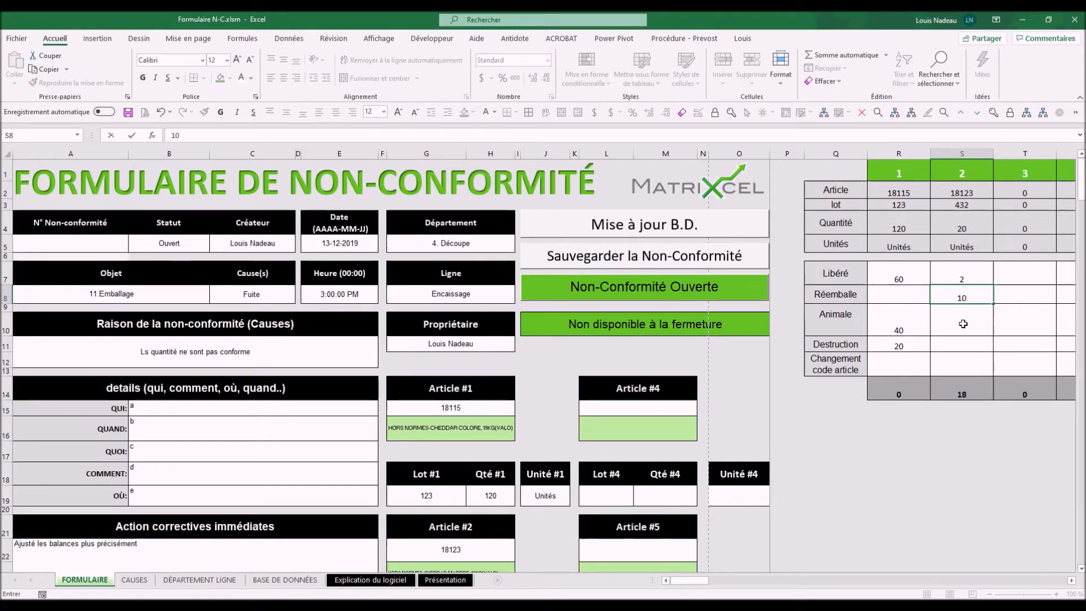
{"action": "key", "text": "Return"}
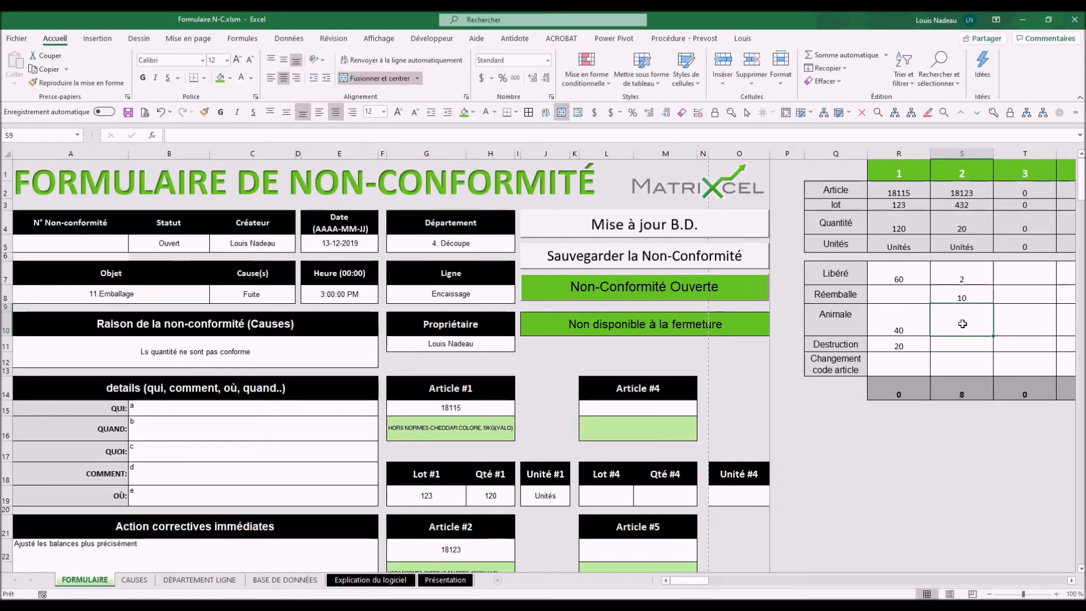
- Set both Destruction and Animale to 4 for article 2 in the disposition table
{"action": "left_click", "coordinate": [965, 345]}
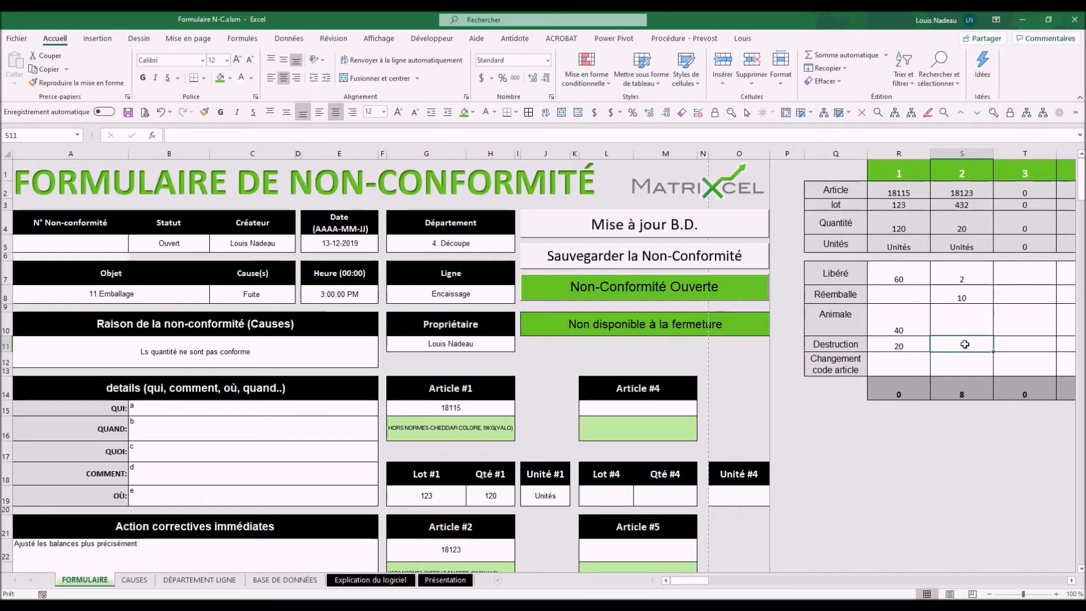
{"action": "type", "text": "4"}
{"action": "left_click", "coordinate": [966, 362]}
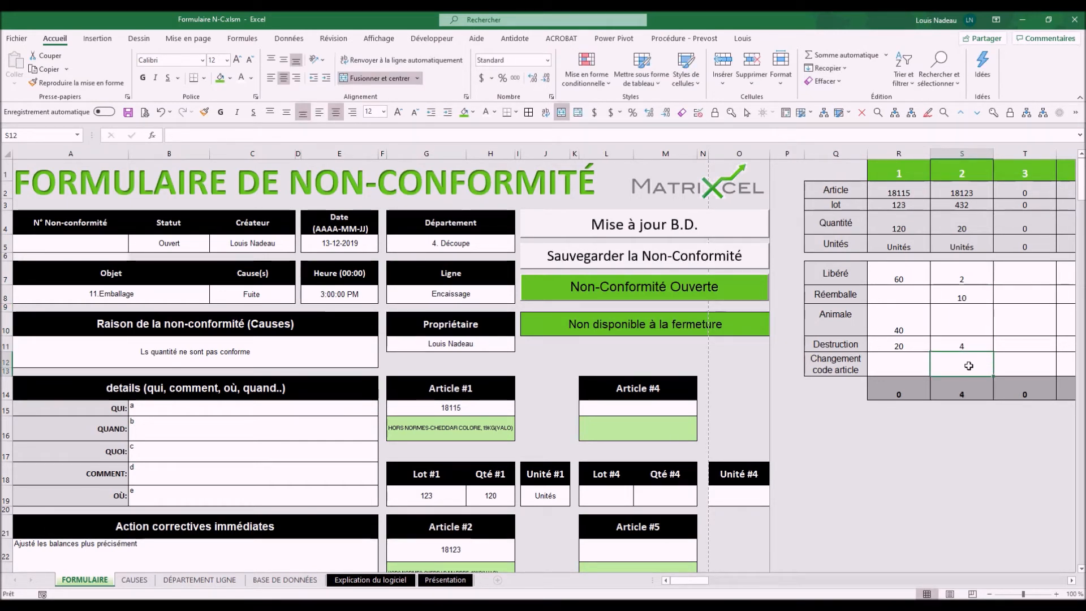
{"action": "left_click", "coordinate": [961, 317]}
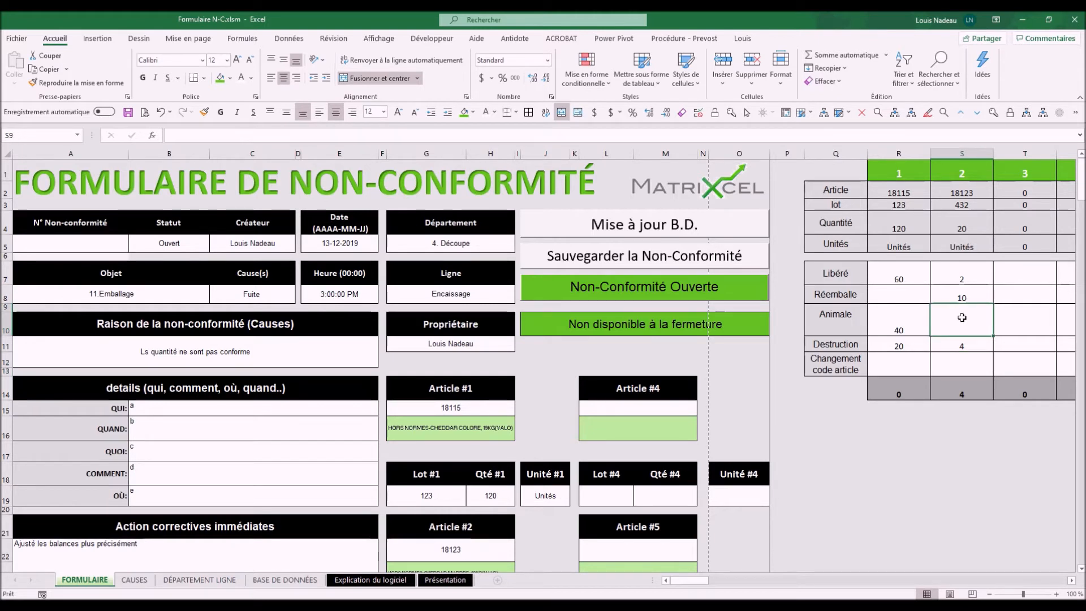
{"action": "type", "text": "4"}
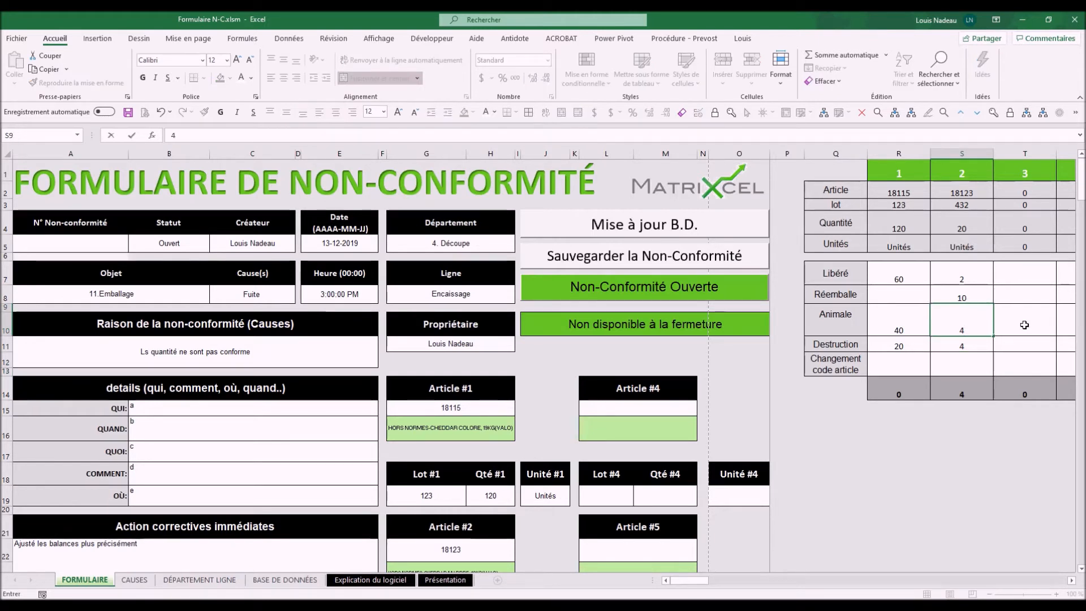
{"action": "left_click", "coordinate": [1024, 324]}
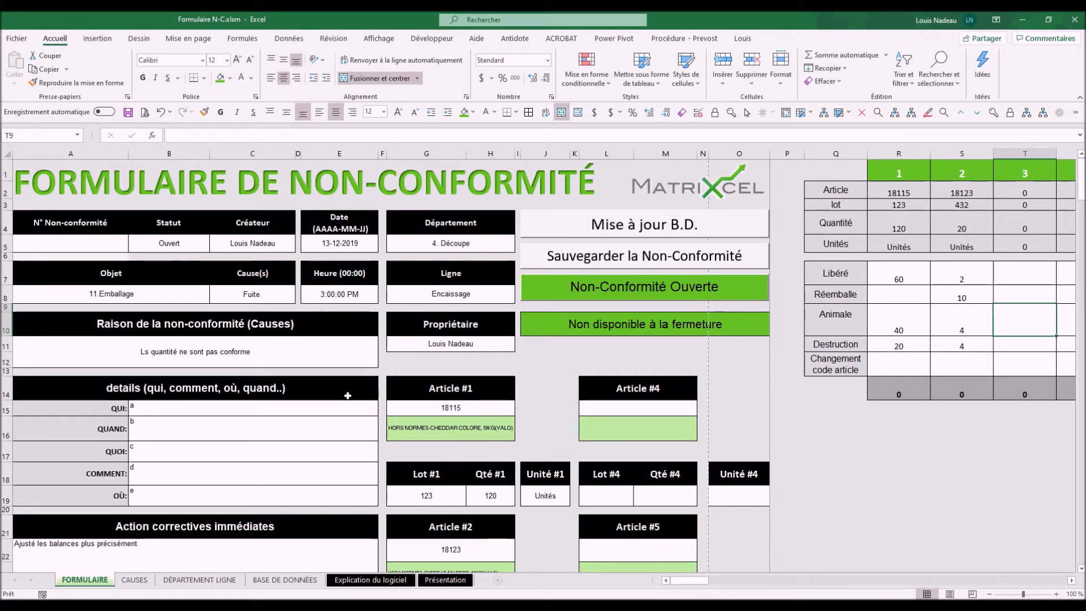
- Enter "Vrifier les balances à chaque semaine" as the first action in the Action préventive table
{"action": "scroll", "coordinate": [348, 394], "scroll_direction": "down", "scroll_amount": 10}
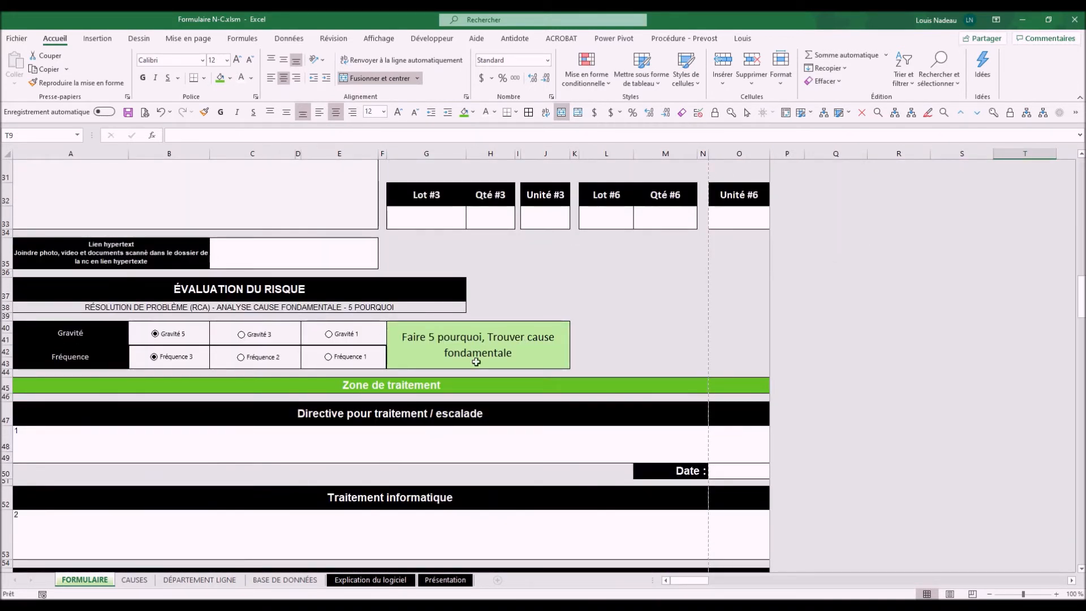
{"action": "scroll", "coordinate": [443, 373], "scroll_direction": "down", "scroll_amount": 3}
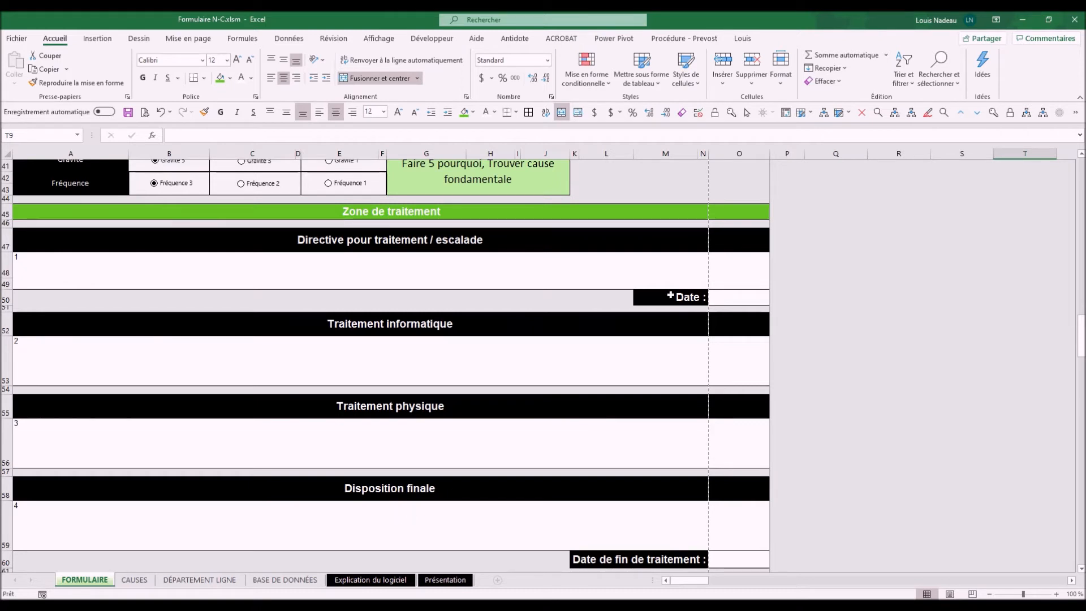
{"action": "scroll", "coordinate": [558, 477], "scroll_direction": "down", "scroll_amount": 7}
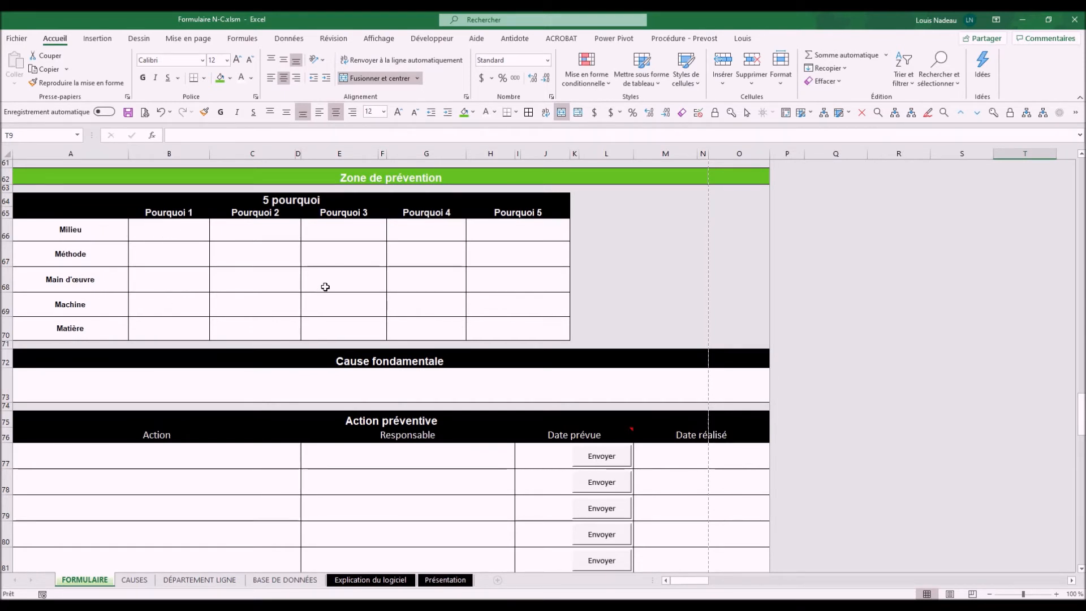
{"action": "left_click", "coordinate": [455, 384]}
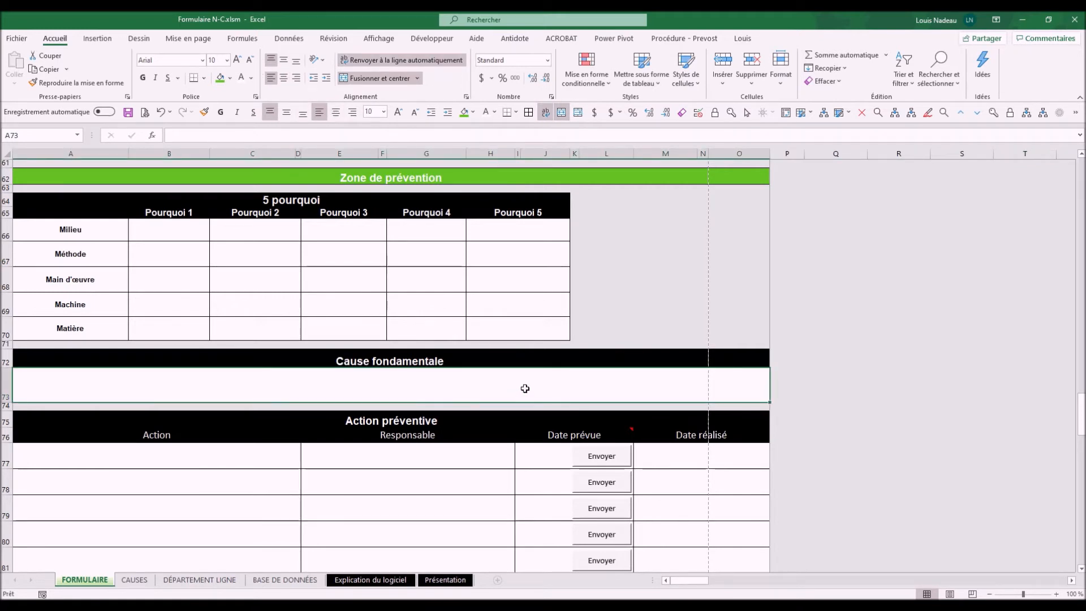
{"action": "scroll", "coordinate": [526, 385], "scroll_direction": "down", "scroll_amount": 3}
{"action": "scroll", "coordinate": [525, 385], "scroll_direction": "down", "scroll_amount": 1}
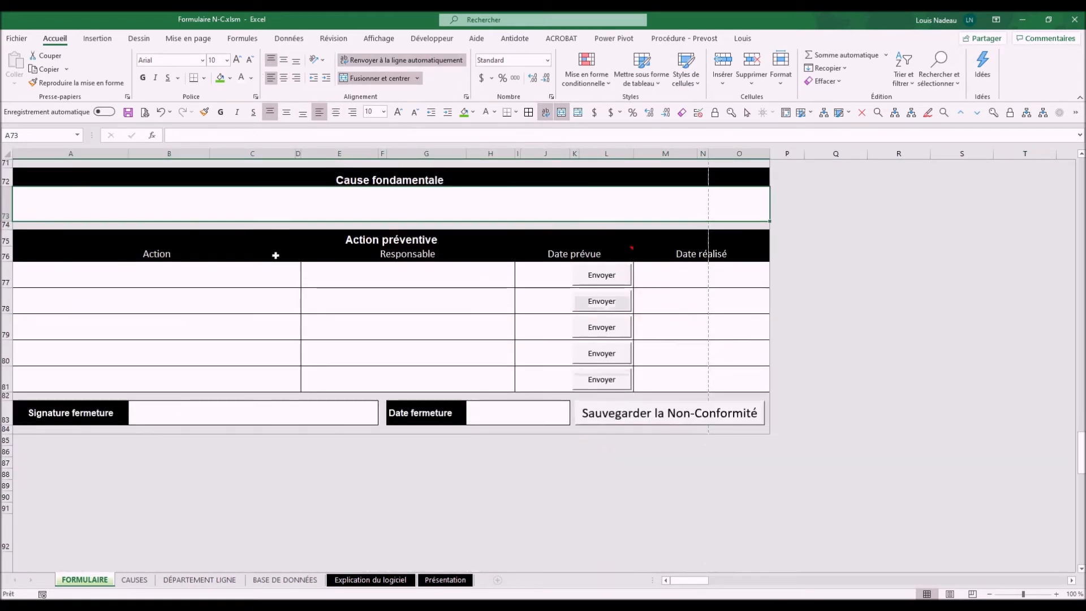
{"action": "left_click", "coordinate": [241, 280]}
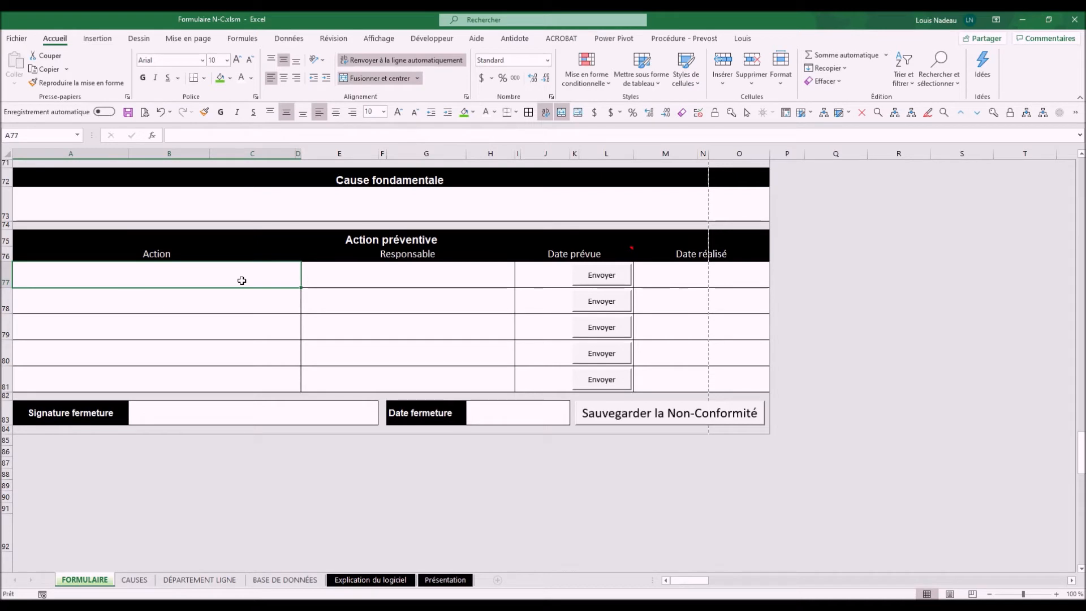
{"action": "type", "text": "Vrifier"}
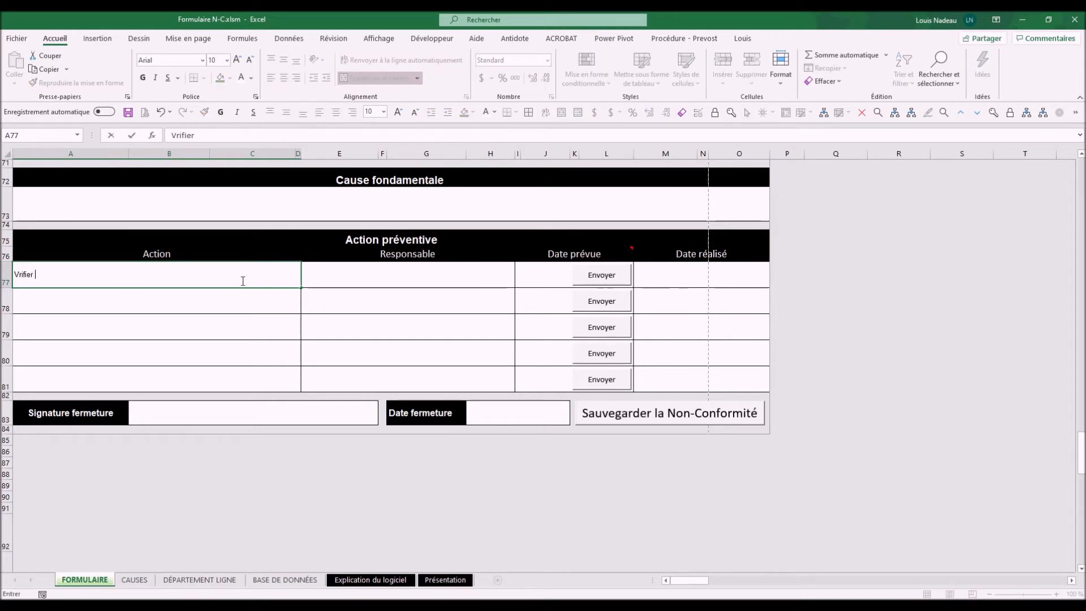
{"action": "type", "text": " les balanc"}
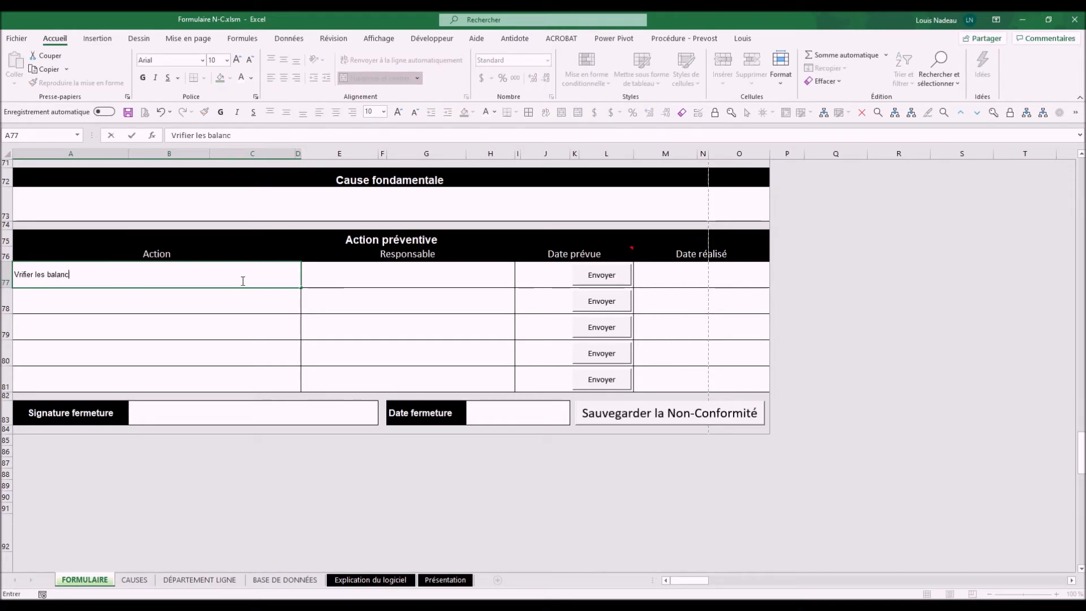
{"action": "type", "text": "e à chaque semaine"}
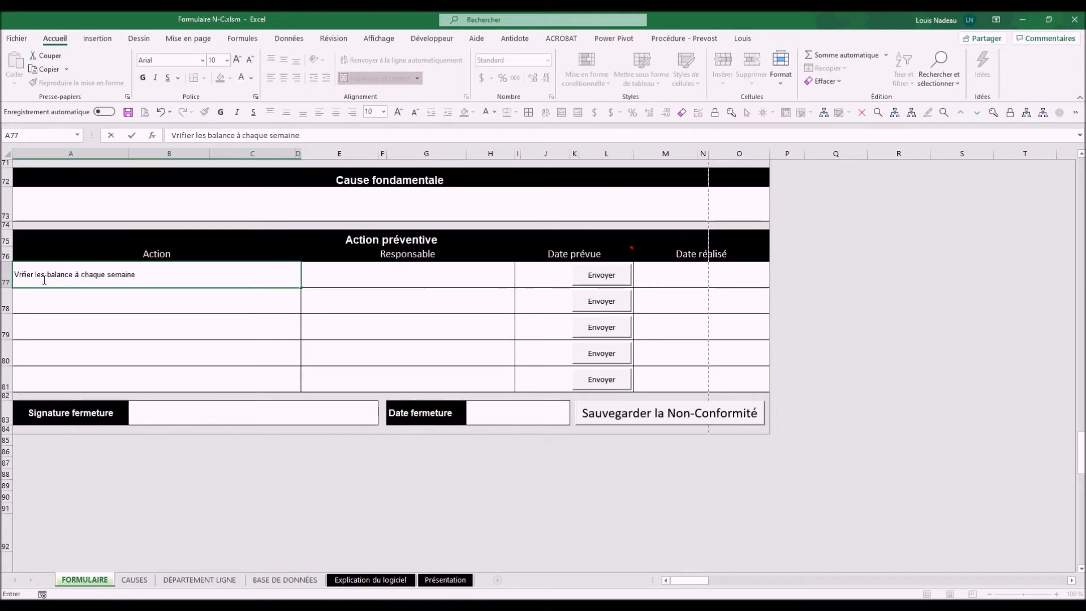
{"action": "left_click", "coordinate": [71, 275]}
{"action": "type", "text": "s"}
- Assign the form's creator as Responsable for the first preventive action and set its Date prévue to 13-12-2019
{"action": "left_click", "coordinate": [433, 280]}
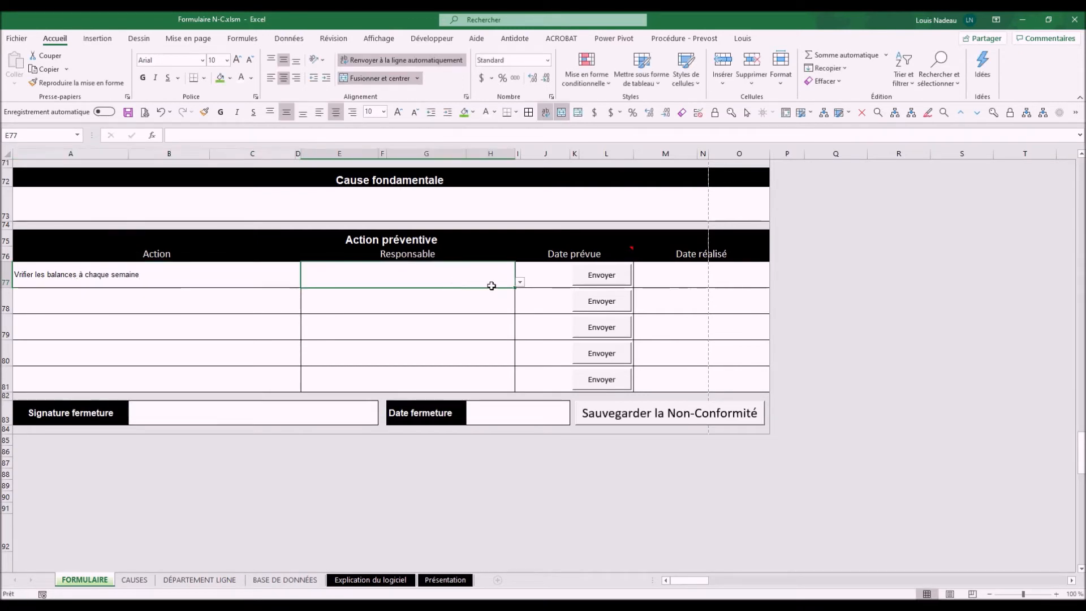
{"action": "left_click", "coordinate": [520, 282]}
{"action": "left_click", "coordinate": [345, 289]}
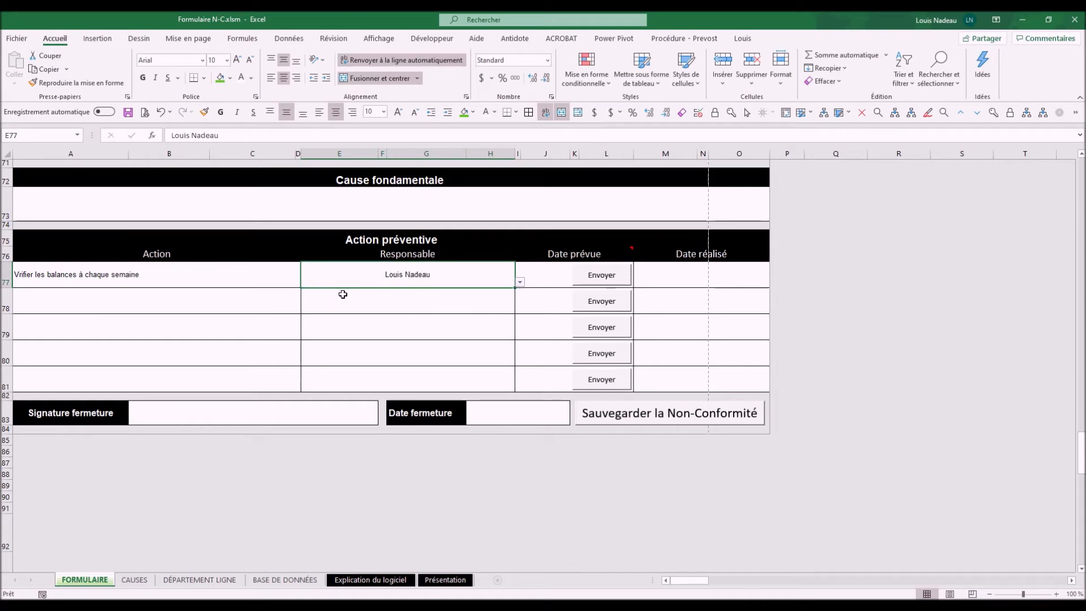
{"action": "left_click", "coordinate": [543, 282]}
{"action": "type", "text": "13-12-2019"}
{"action": "left_click", "coordinate": [543, 308]}
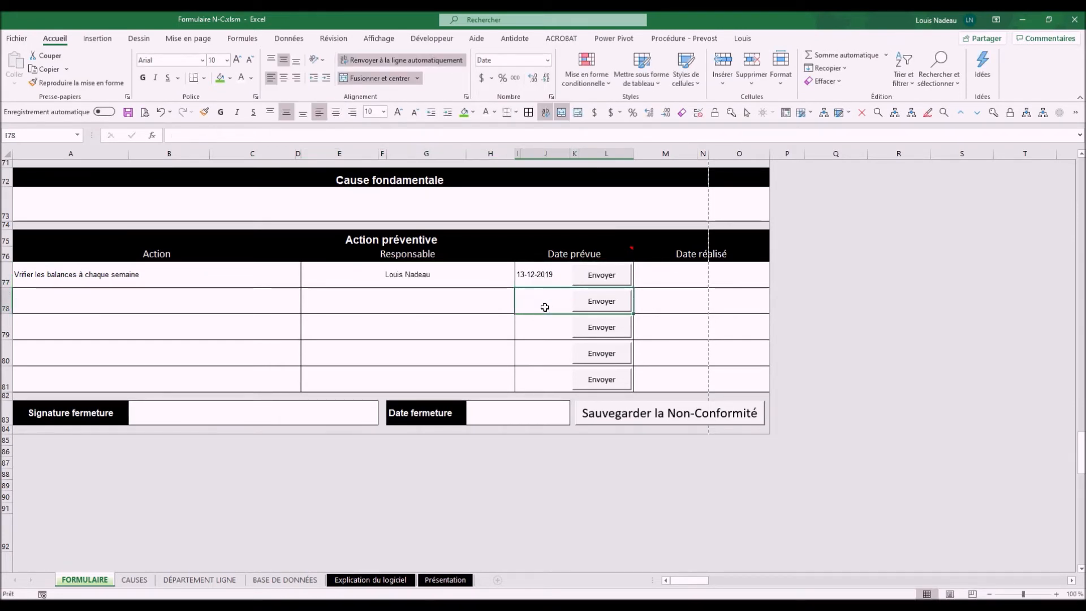
- Generate the notification e-mail for the first preventive action, read it through to the link, and discard the draft without saving
{"action": "left_click", "coordinate": [611, 275]}
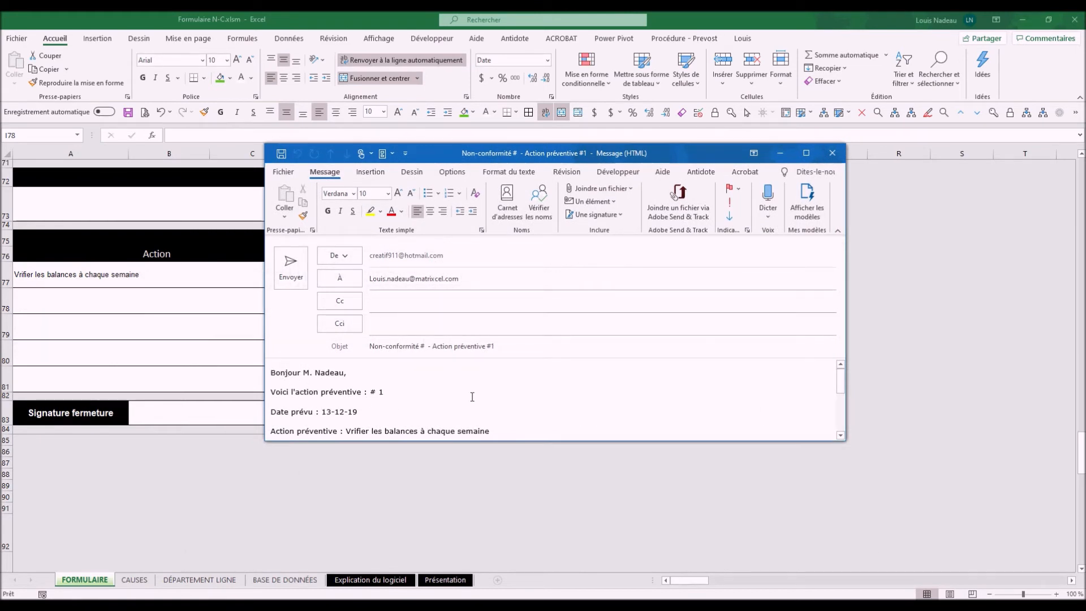
{"action": "left_click", "coordinate": [840, 436]}
{"action": "left_click", "coordinate": [840, 436]}
{"action": "left_click", "coordinate": [840, 436]}
{"action": "left_click", "coordinate": [840, 435]}
{"action": "left_click", "coordinate": [841, 435]}
{"action": "left_click", "coordinate": [841, 435]}
{"action": "left_click", "coordinate": [840, 436]}
{"action": "left_click", "coordinate": [840, 436]}
{"action": "left_click", "coordinate": [840, 435]}
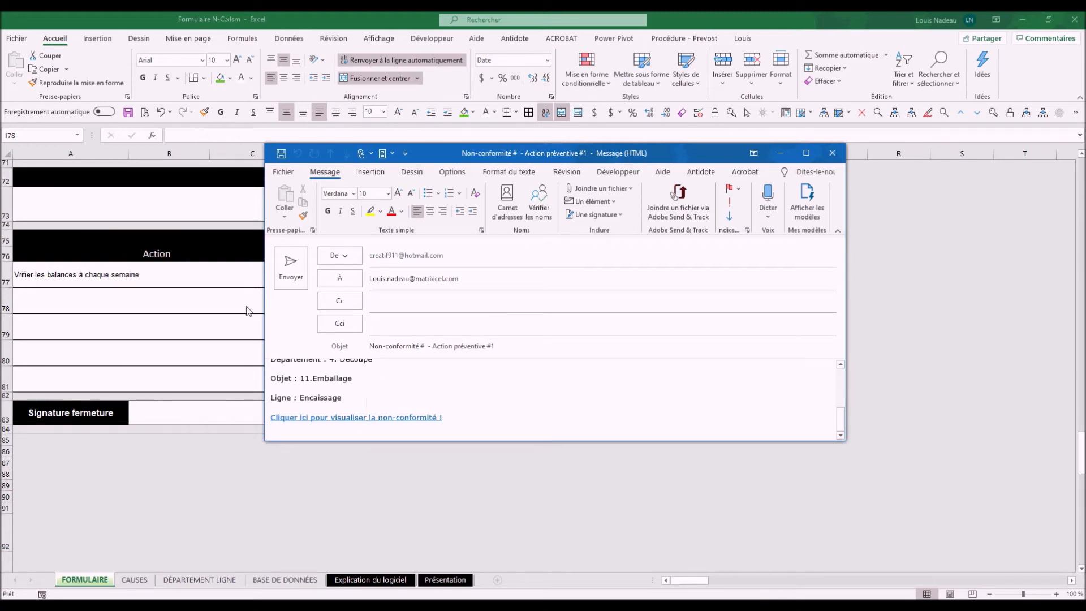
{"action": "left_click", "coordinate": [832, 153]}
{"action": "left_click", "coordinate": [545, 341]}
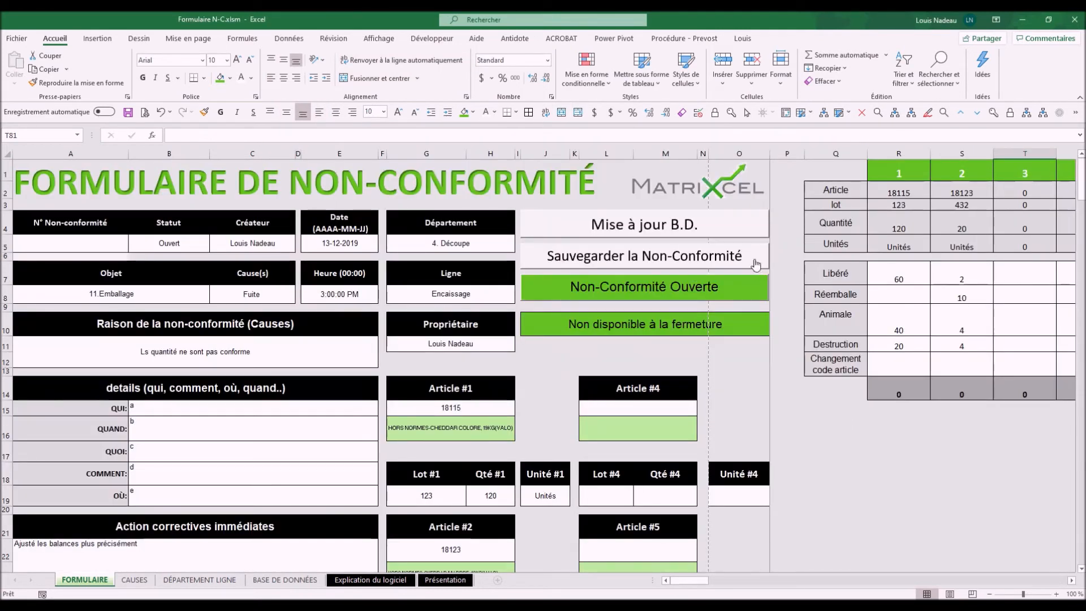
- Save the non-conformity from the form, discard the generated notification e-mail without saving it, and acknowledge the confirmation
{"action": "left_click", "coordinate": [619, 259]}
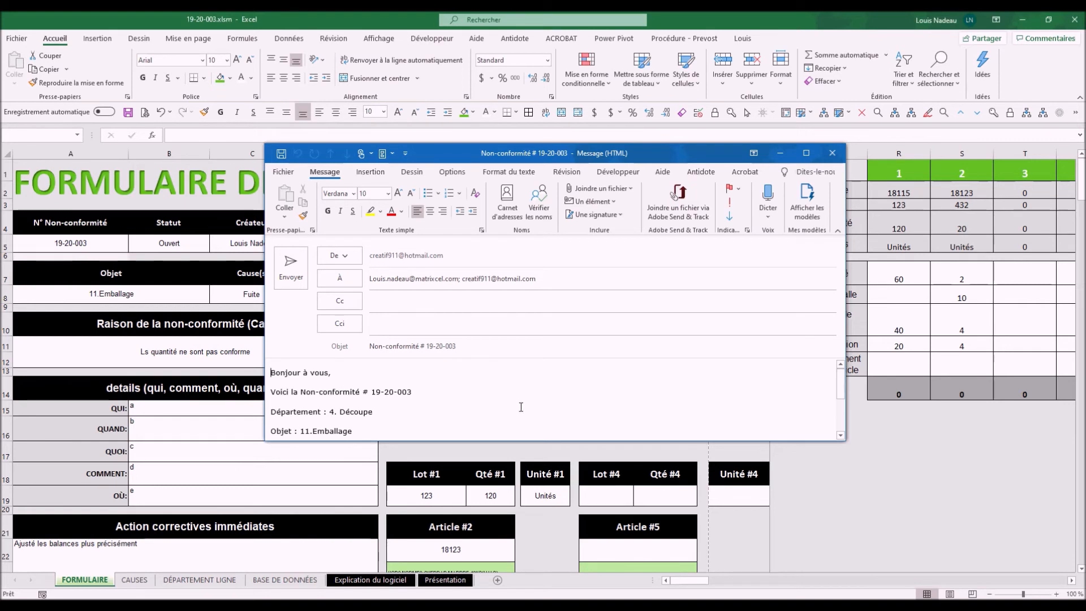
{"action": "left_click", "coordinate": [833, 152]}
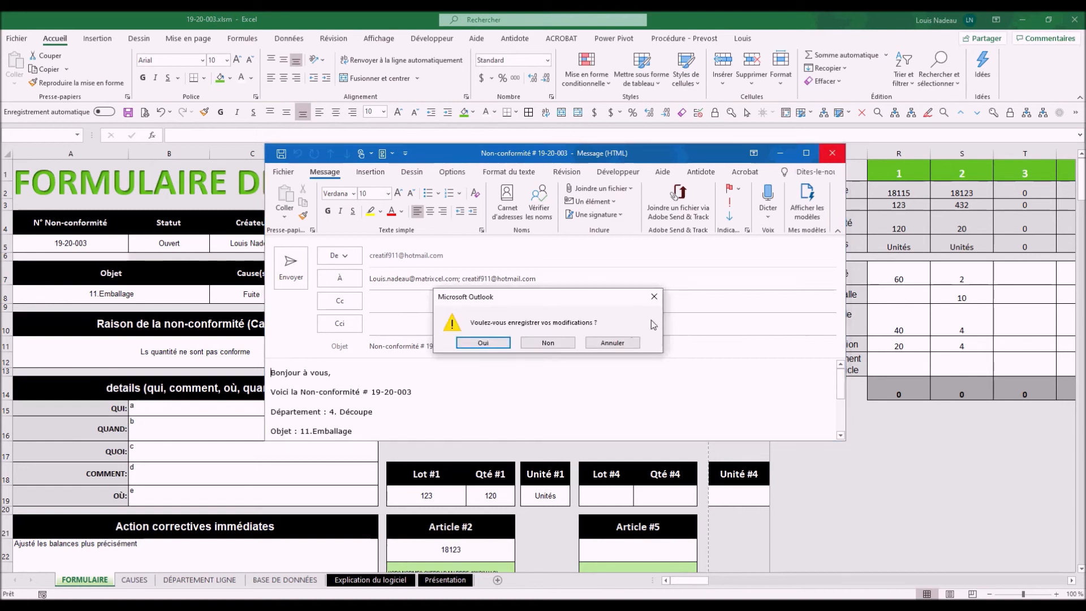
{"action": "left_click", "coordinate": [547, 343]}
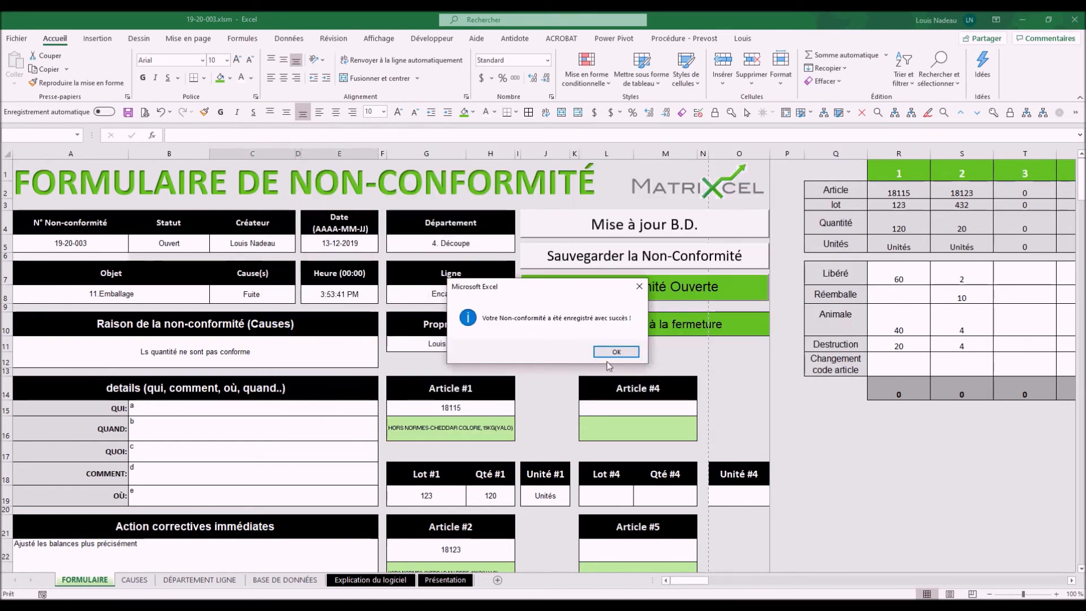
{"action": "left_click", "coordinate": [613, 353]}
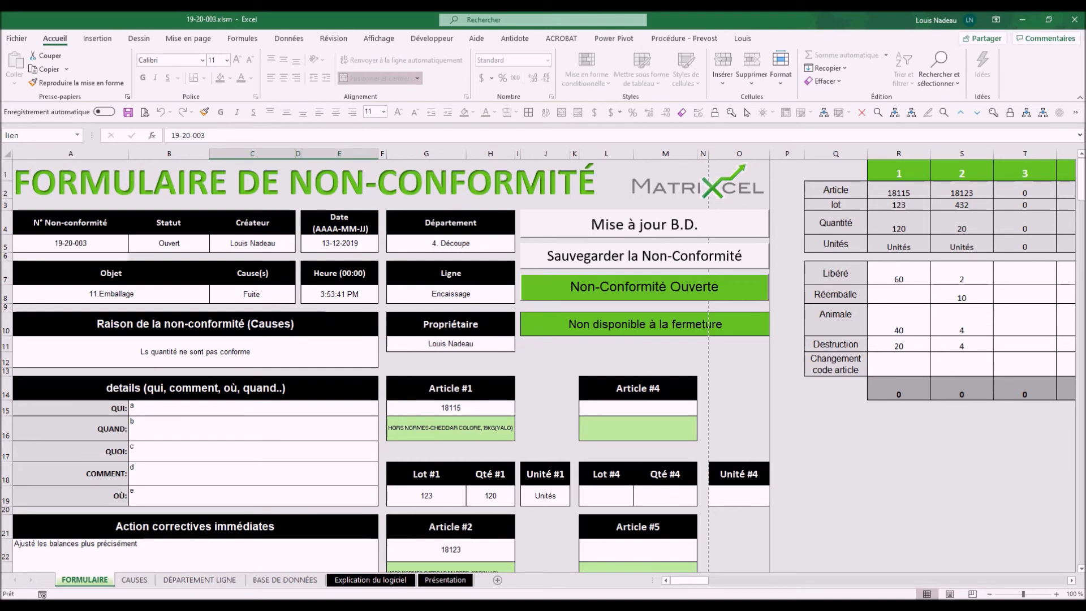
- Switch to File Explorer, open Registre N-C.xlsm from the Contrôle Qualité - Alimentaire folder and refresh the register table
{"action": "mouse_move", "coordinate": [339, 606]}
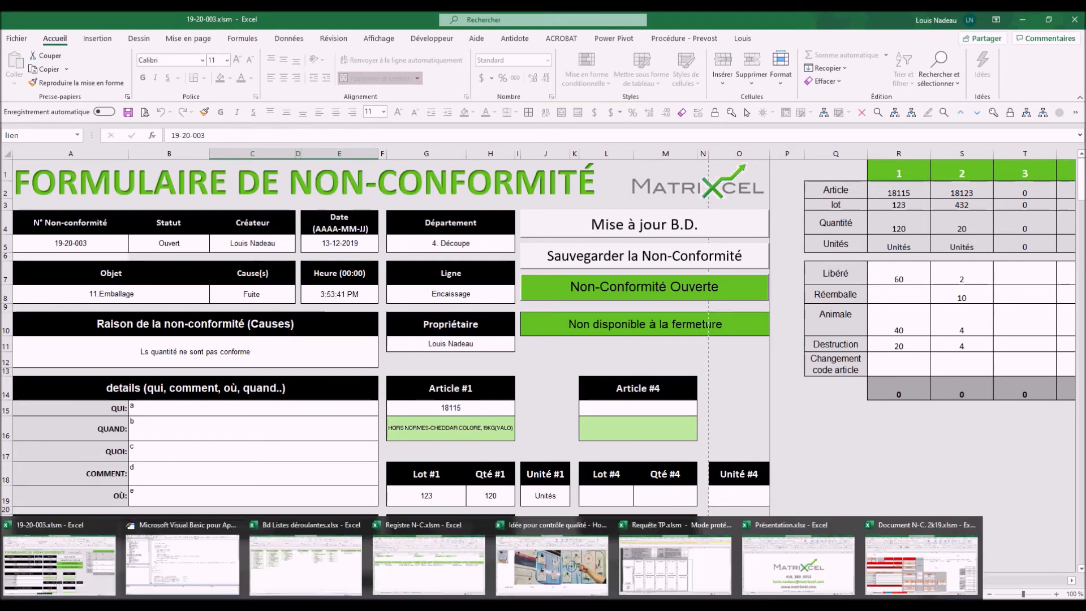
{"action": "left_click", "coordinate": [113, 607]}
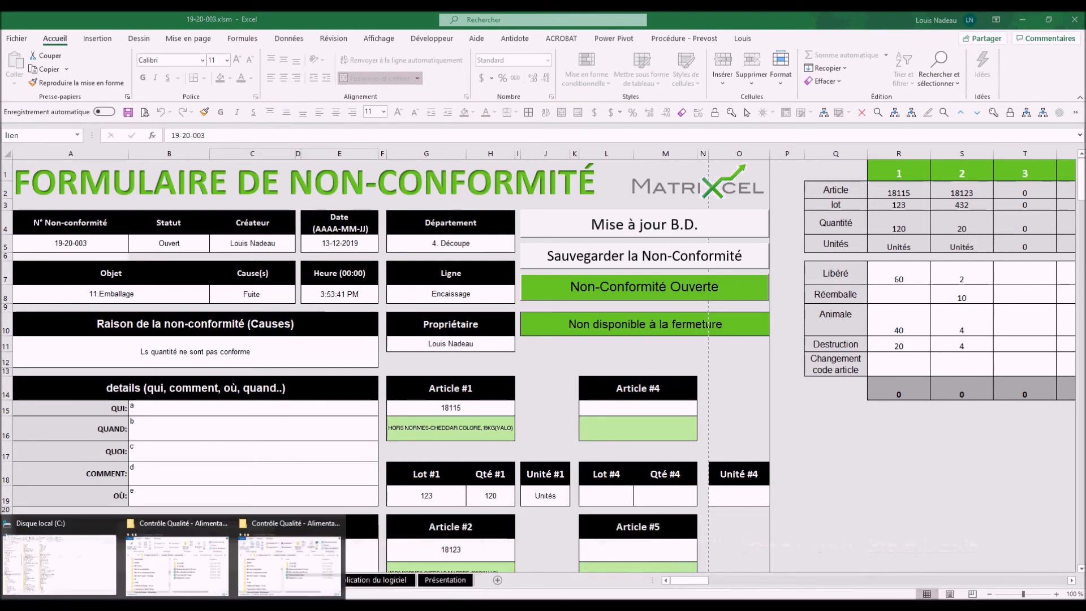
{"action": "left_click", "coordinate": [289, 560]}
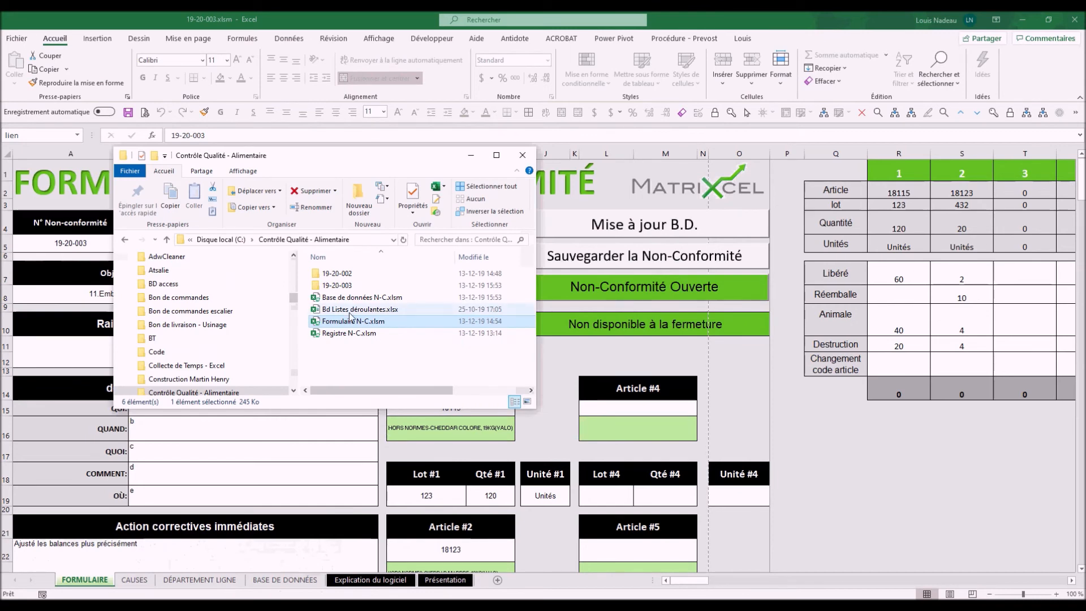
{"action": "left_click", "coordinate": [343, 334]}
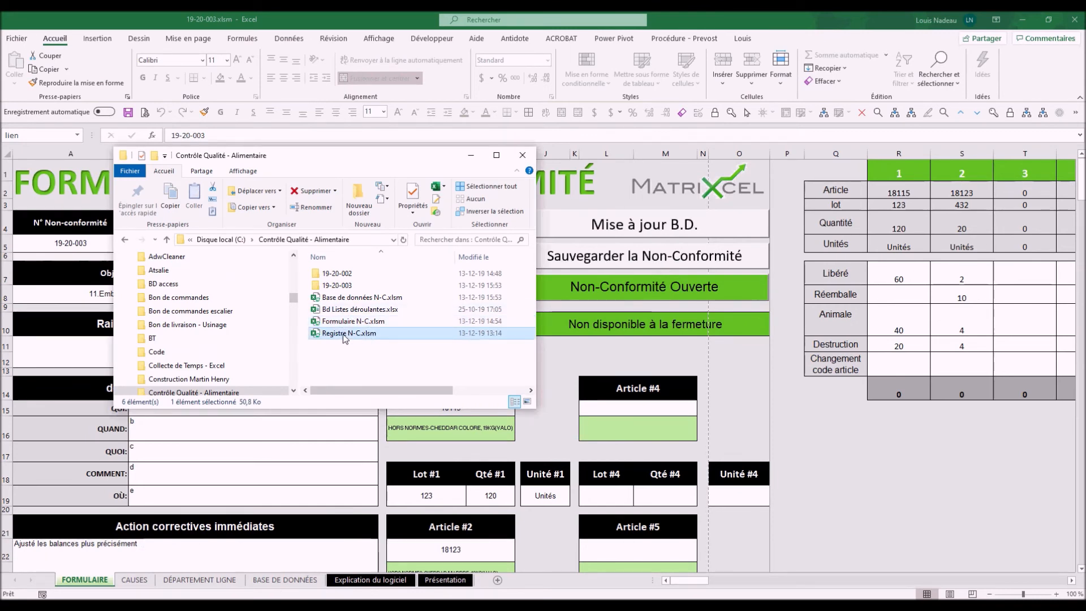
{"action": "double_click", "coordinate": [343, 334]}
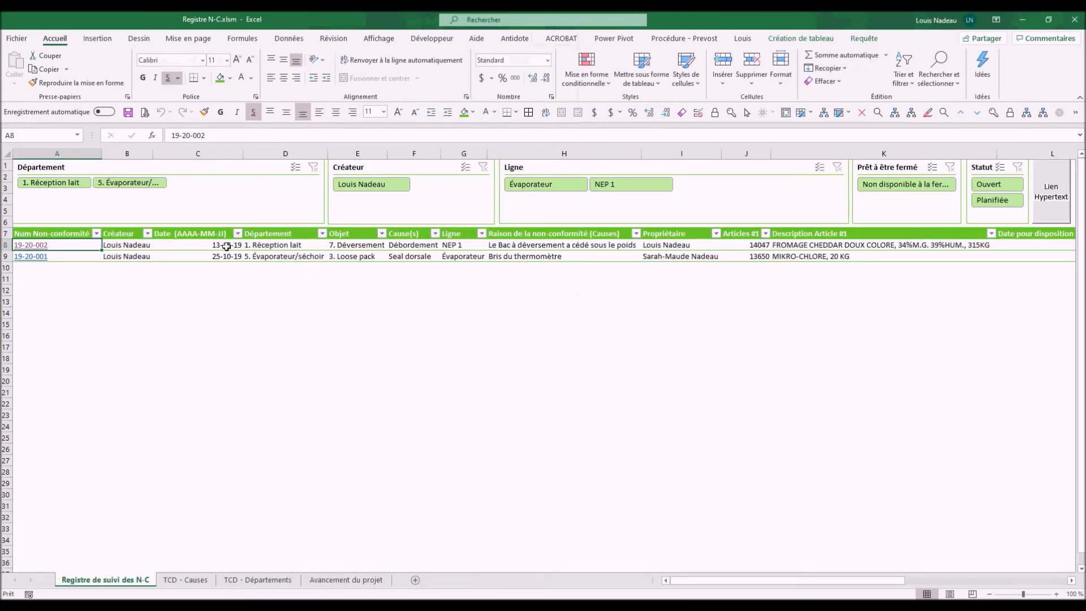
{"action": "right_click", "coordinate": [207, 246]}
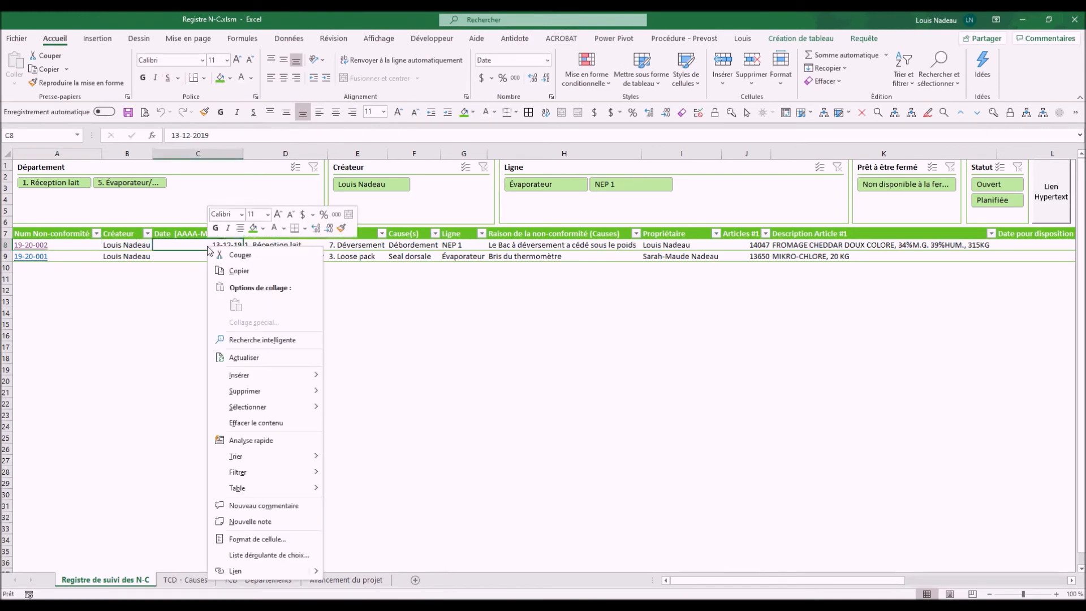
{"action": "left_click", "coordinate": [255, 358]}
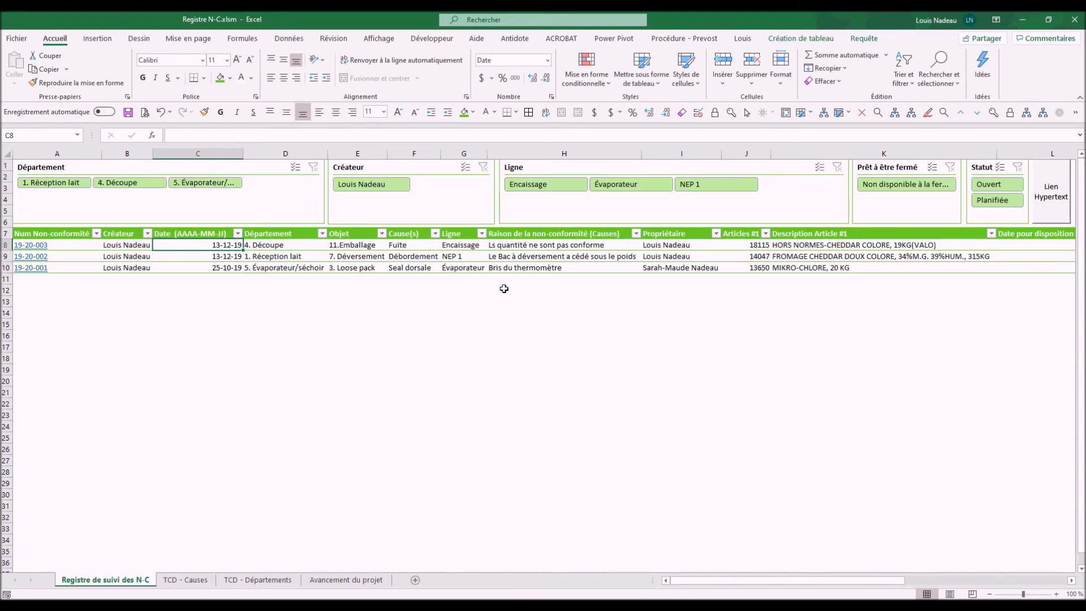
- Filter the register to Statut Ouvert and Ligne Encaissage, and clear both filters again
{"action": "left_click", "coordinate": [993, 185]}
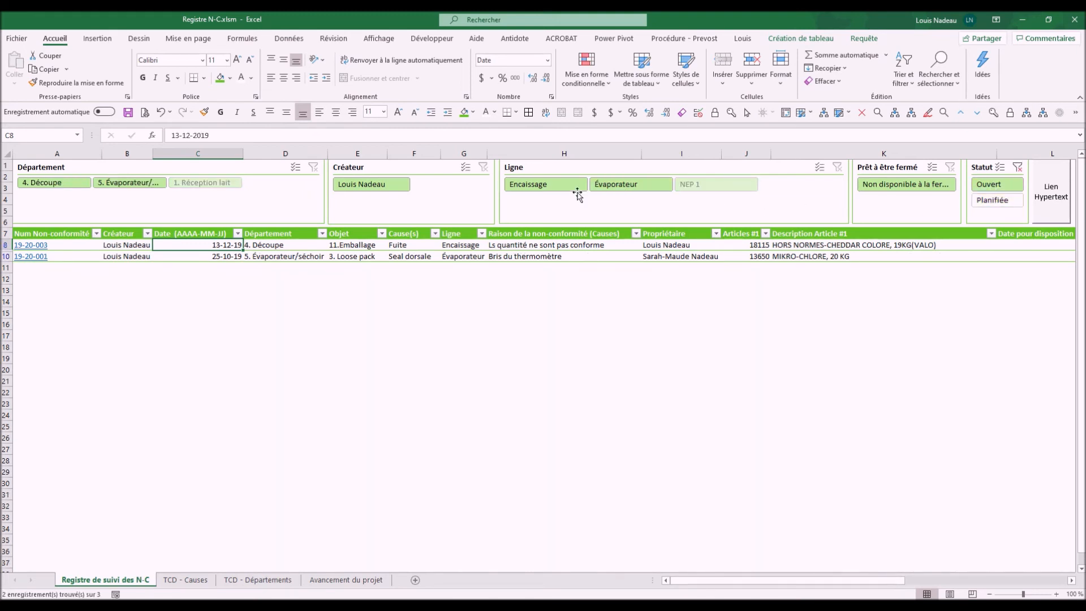
{"action": "left_click", "coordinate": [539, 189]}
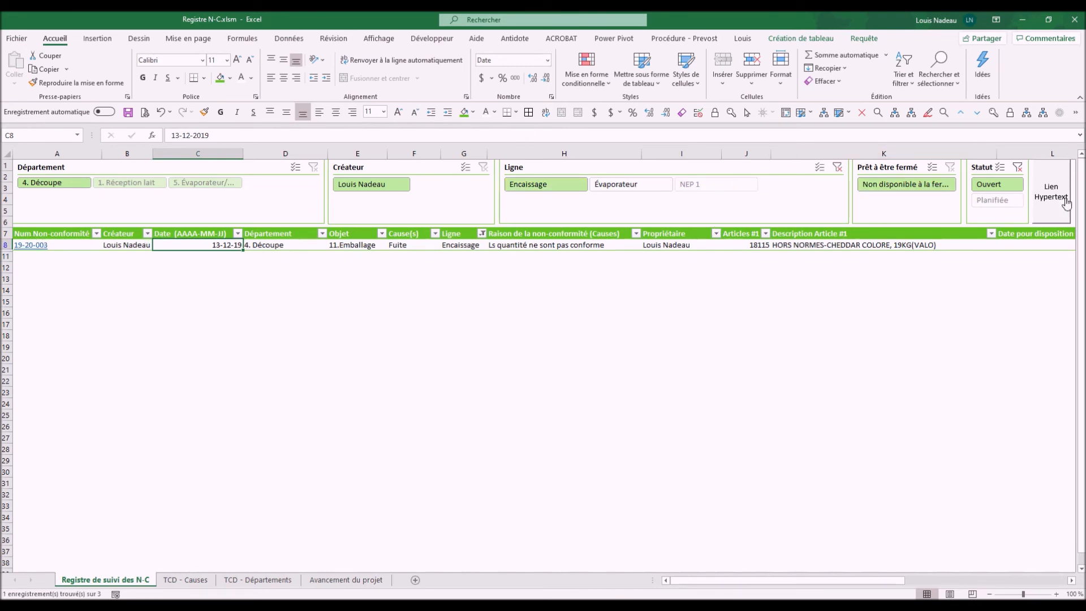
{"action": "left_click", "coordinate": [1017, 168]}
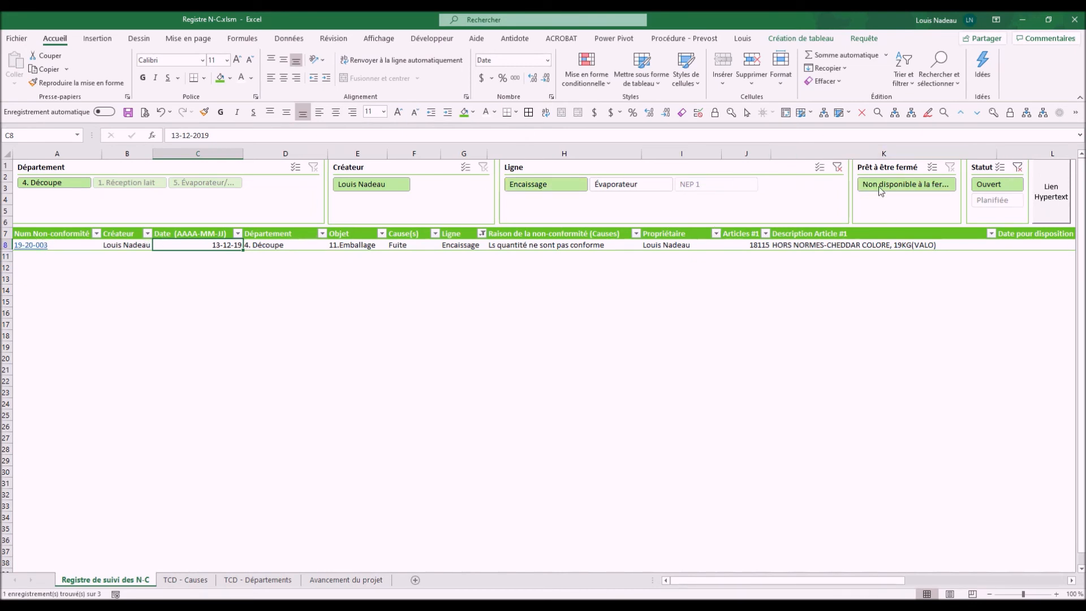
{"action": "left_click", "coordinate": [836, 168]}
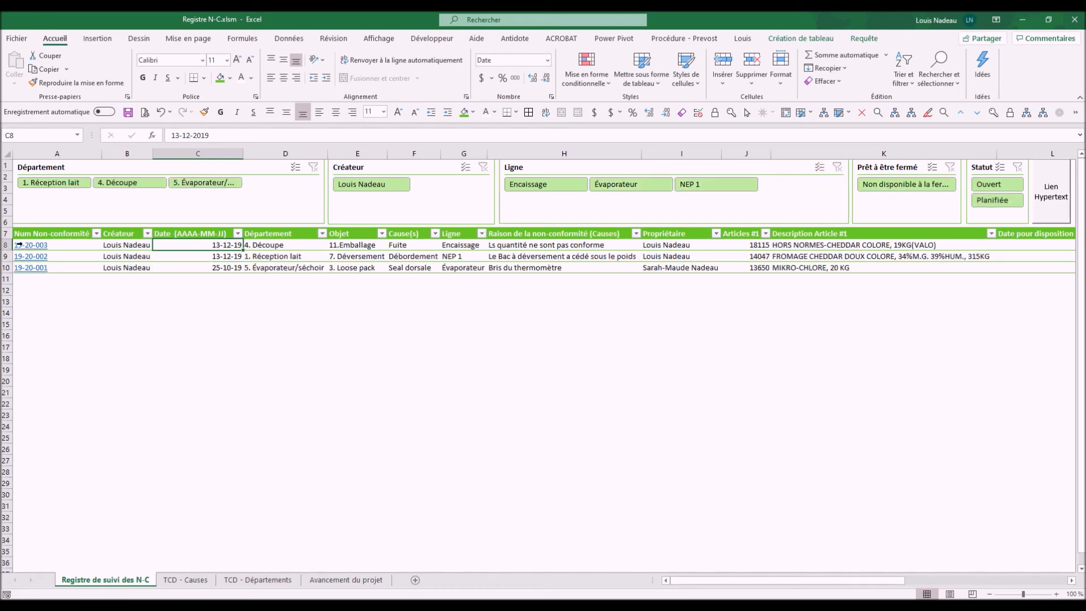
- Update the register's hyperlinks on the non-conformity numbers, and view the TCD - Causes and TCD - Départements pivot tables
{"action": "left_click", "coordinate": [1048, 189]}
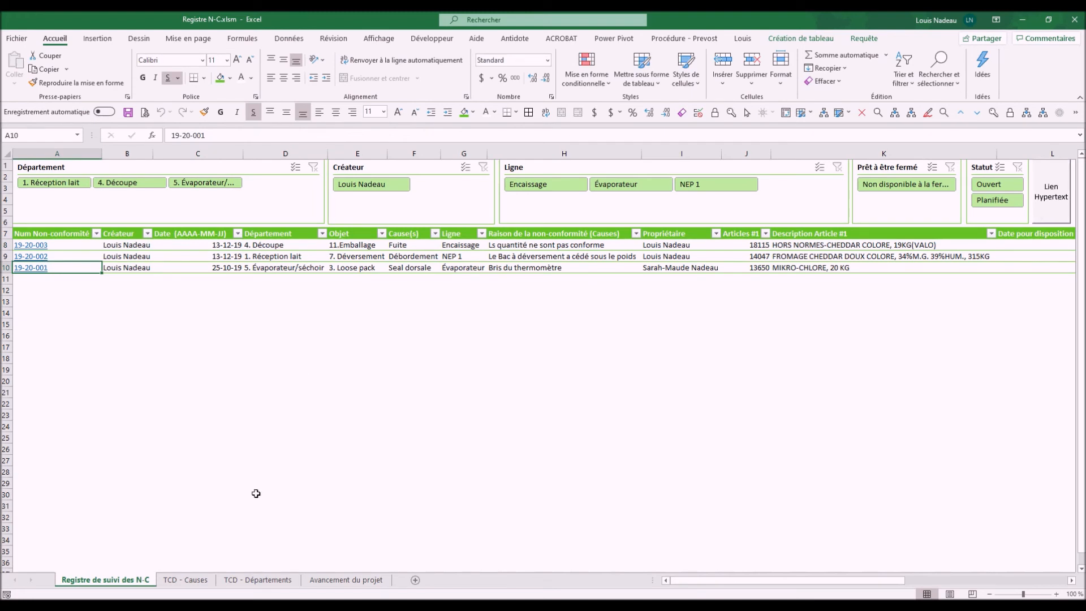
{"action": "left_click", "coordinate": [184, 580]}
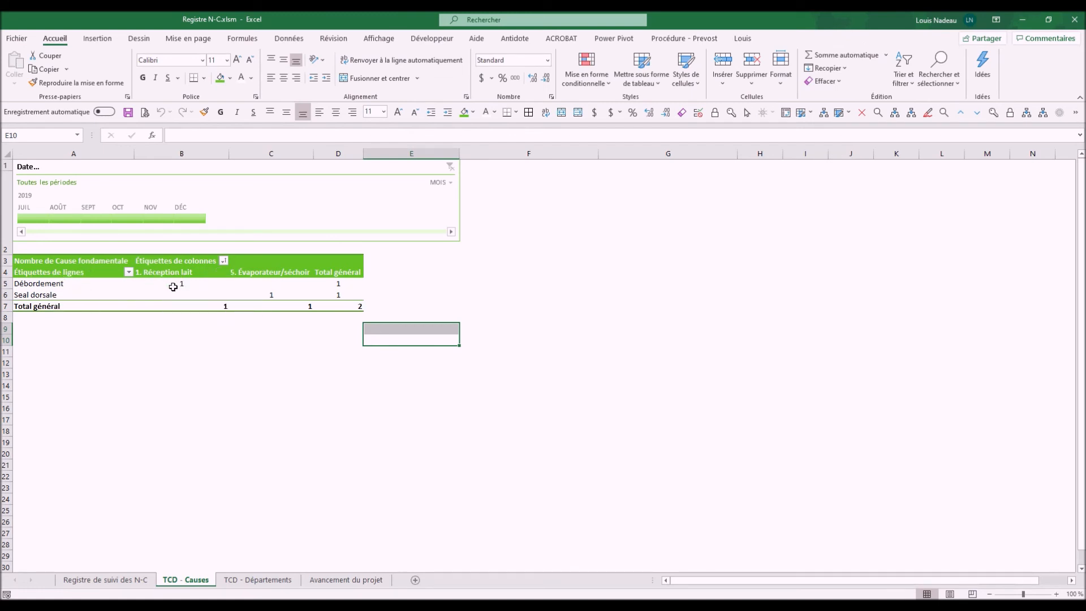
{"action": "left_click", "coordinate": [267, 580]}
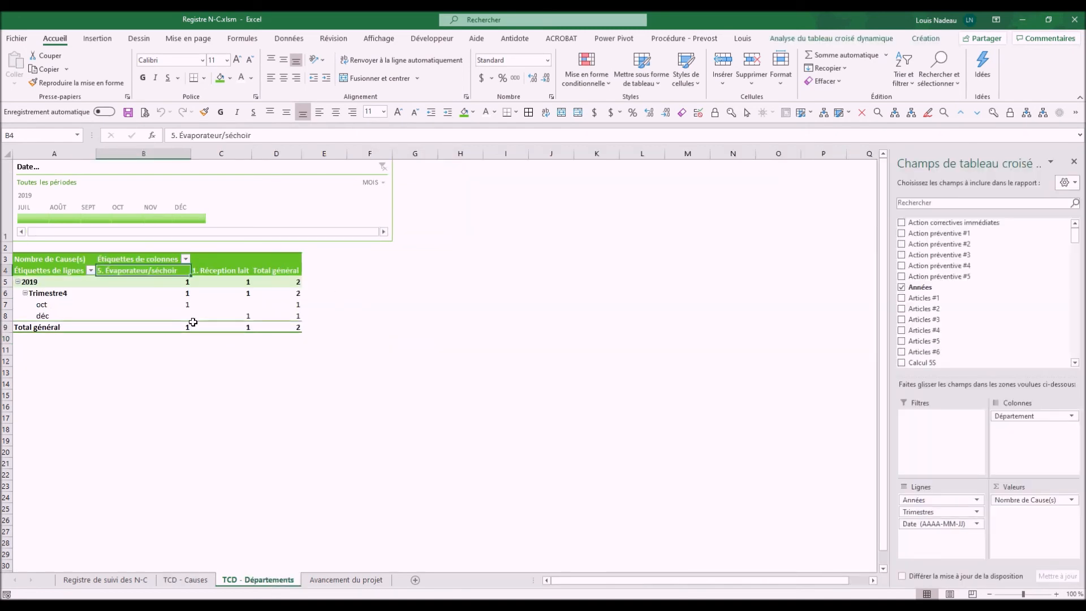
- On the Avancement du projet sheet, try single months in the date timeline and set it to November–December 2019
{"action": "left_click", "coordinate": [347, 579]}
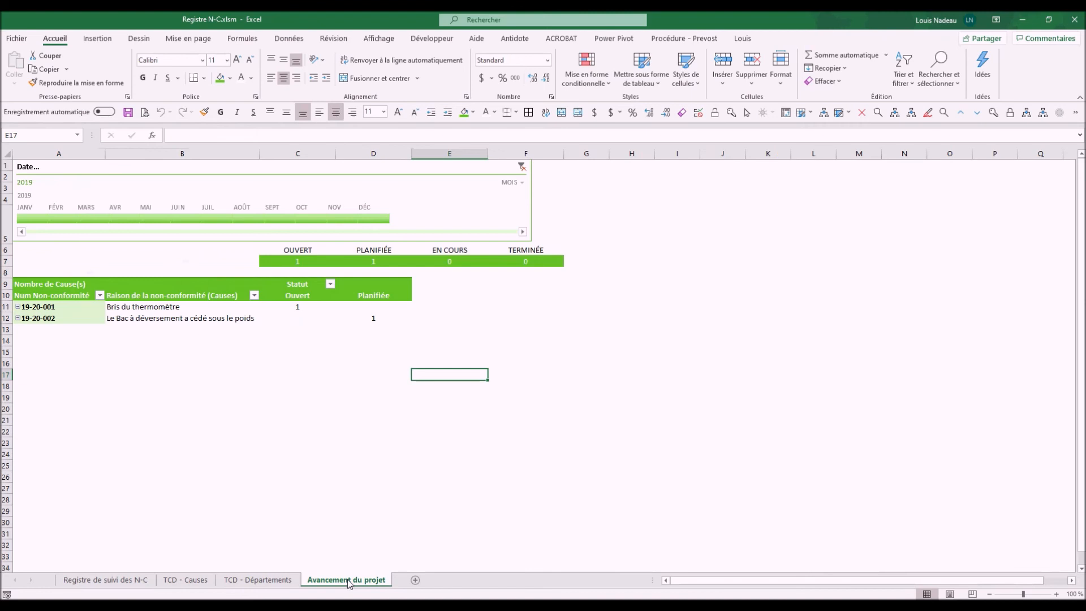
{"action": "left_click", "coordinate": [346, 217]}
{"action": "left_click", "coordinate": [310, 220]}
{"action": "left_click", "coordinate": [349, 217]}
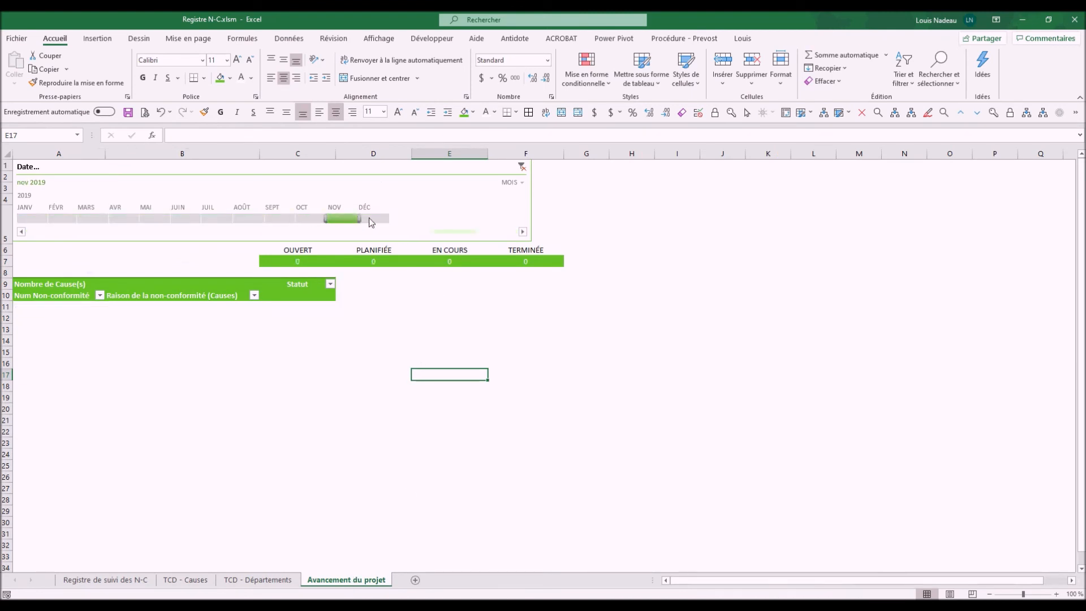
{"action": "left_click", "coordinate": [375, 218]}
{"action": "left_click_drag", "start_coordinate": [374, 219], "coordinate": [342, 218]}
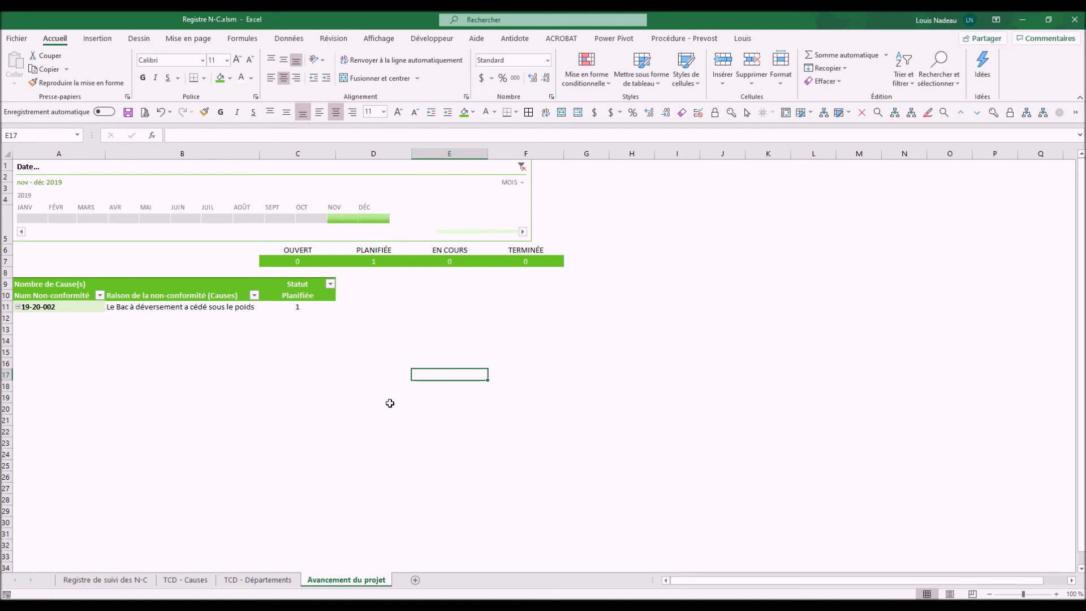
- Filter the TCD - Départements date timeline to October 2019, and return to the Registre de suivi des N-C sheet via TCD - Causes
{"action": "left_click", "coordinate": [257, 580]}
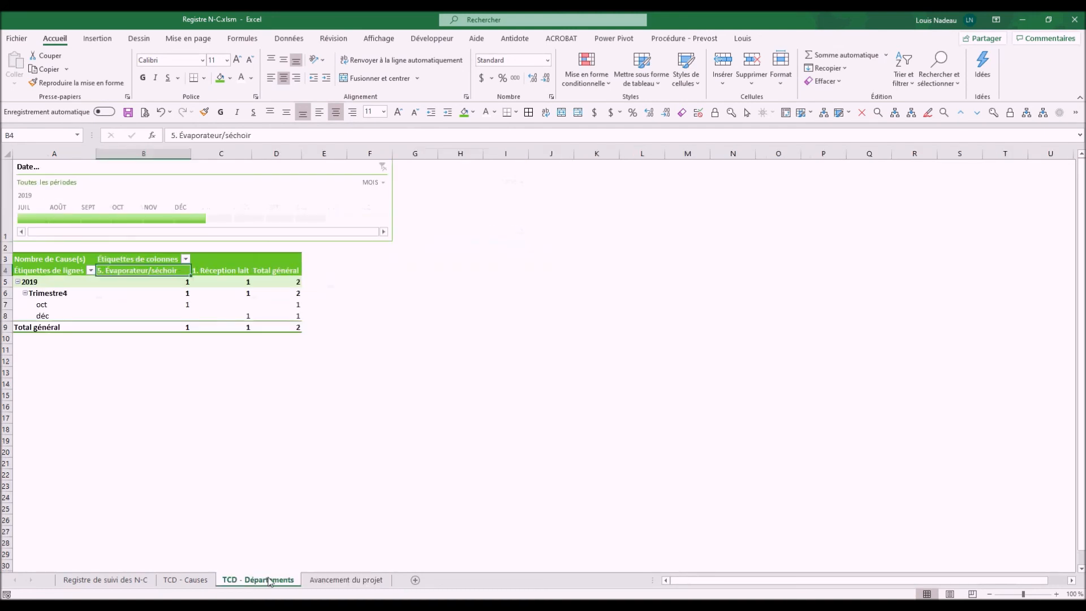
{"action": "left_click", "coordinate": [165, 218]}
{"action": "left_click", "coordinate": [184, 217]}
{"action": "left_click", "coordinate": [125, 218]}
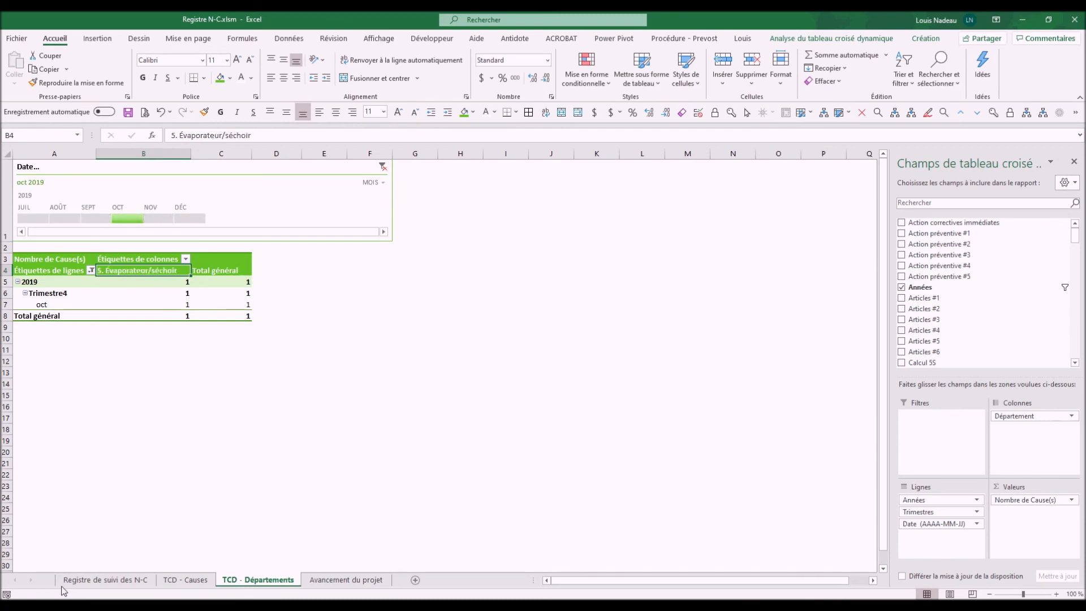
{"action": "left_click", "coordinate": [186, 580]}
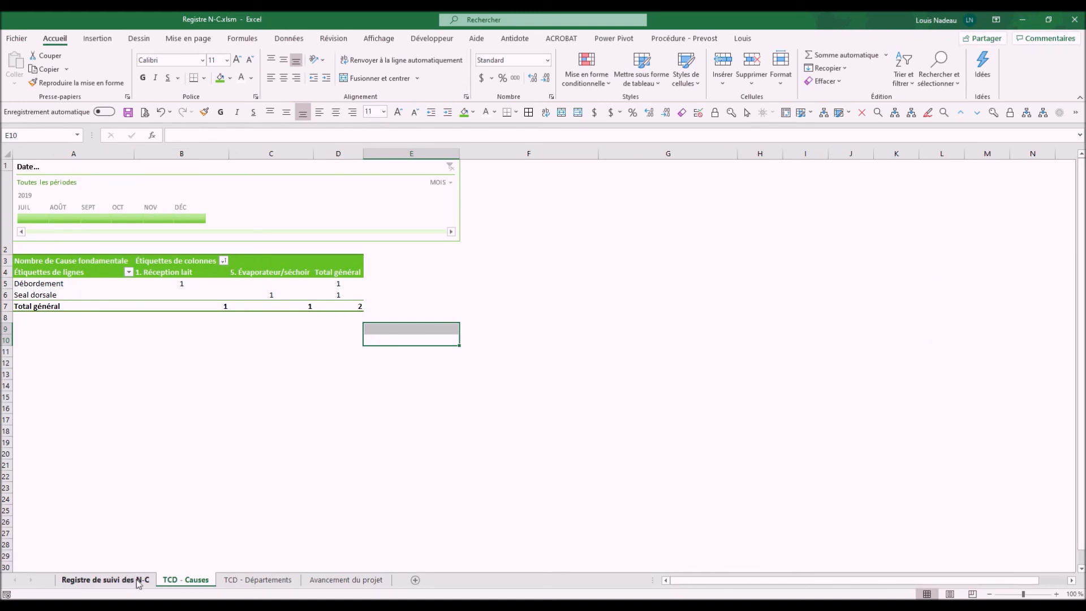
{"action": "left_click", "coordinate": [137, 581]}
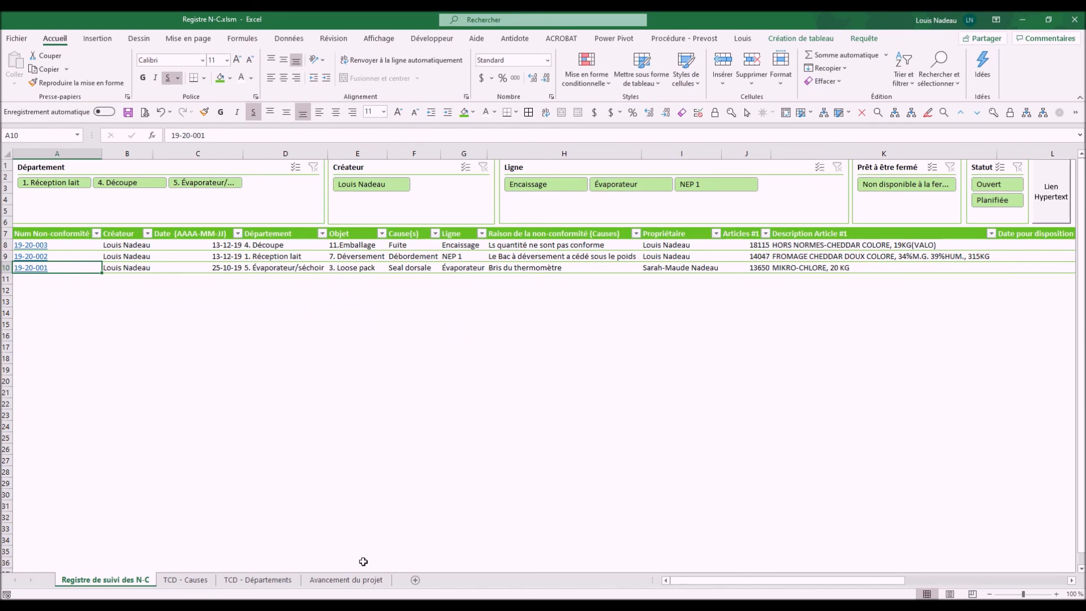